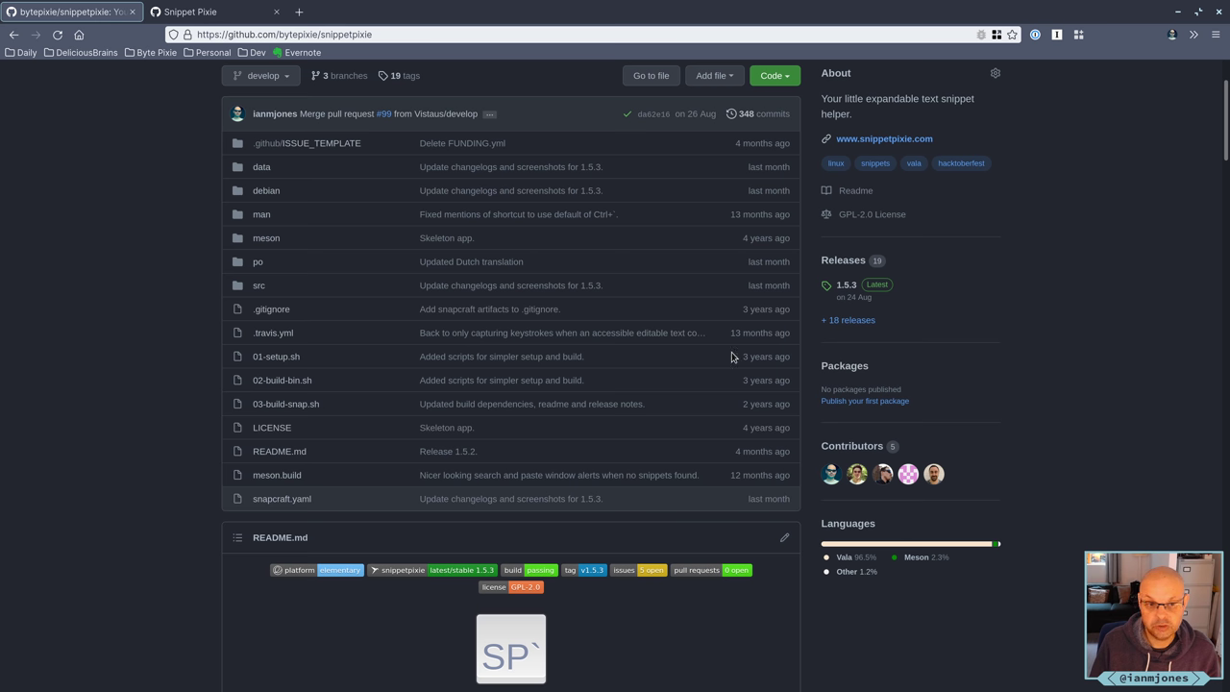
# Review the existing bytepixie/snippetpixie repository's file list and README
pyautogui.scroll(3, 111, 353)
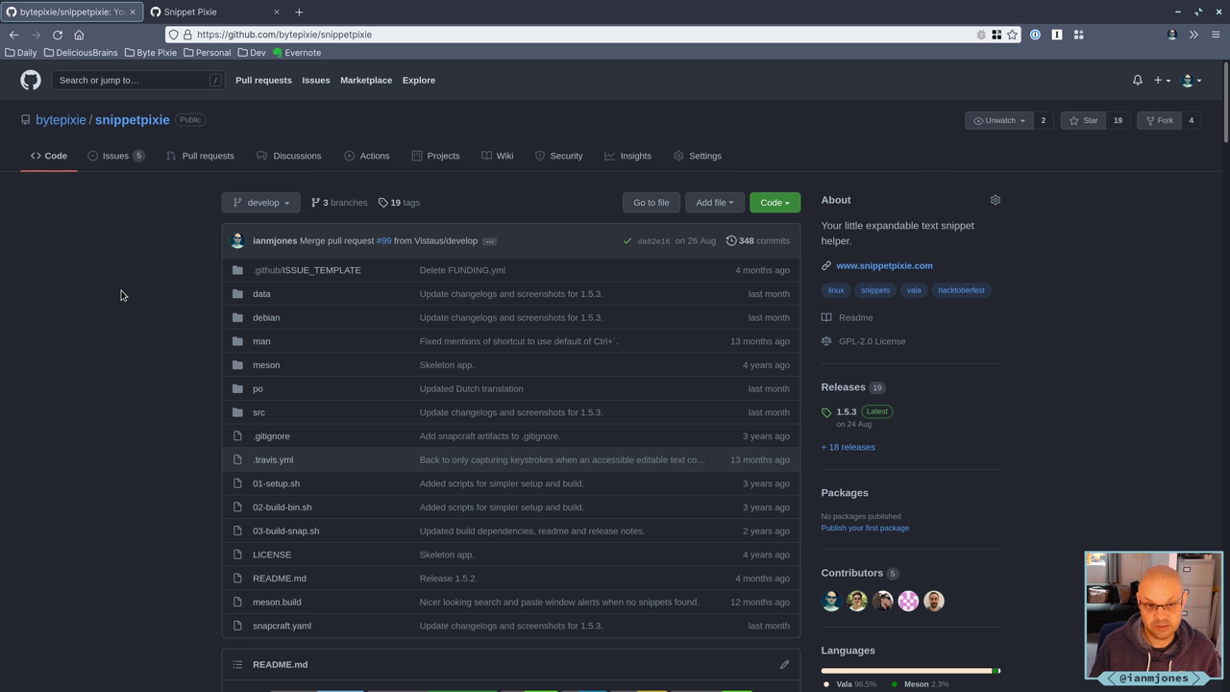
pyautogui.scroll(-5, 119, 296)
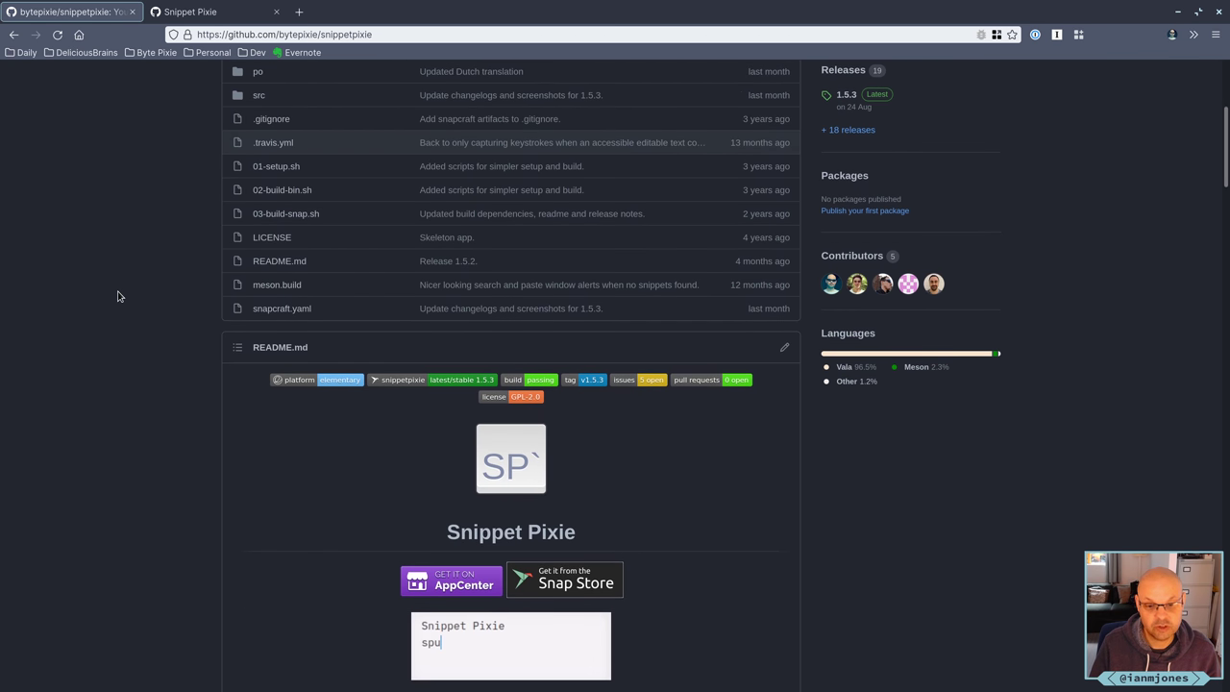
pyautogui.scroll(-3, 119, 296)
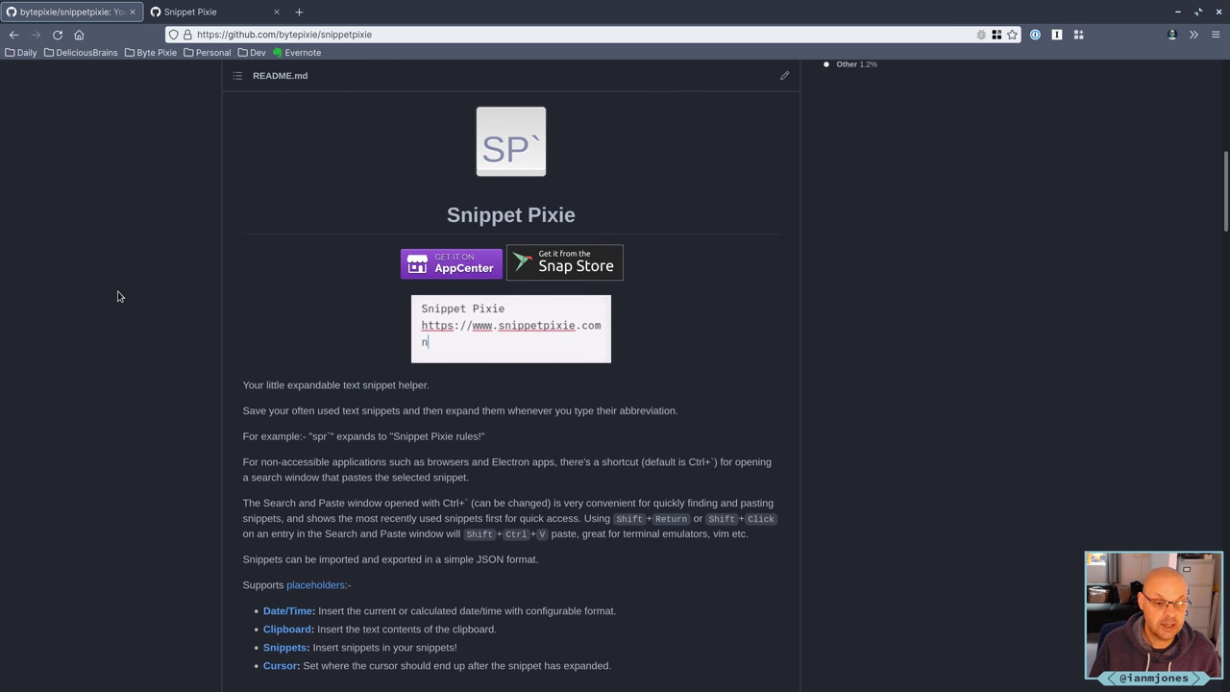
pyautogui.scroll(5, 119, 296)
pyautogui.scroll(2, 119, 295)
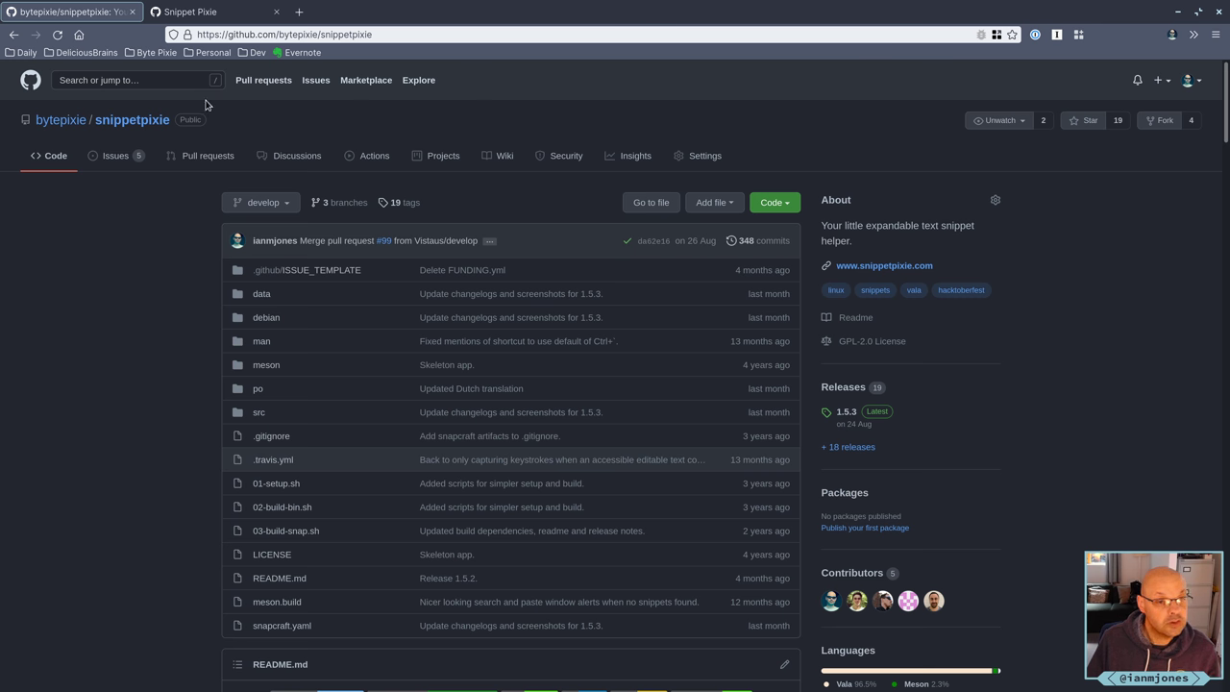
# Start a new repository under the snippetpixie organization and name it snippetpixie
pyautogui.click(186, 14)
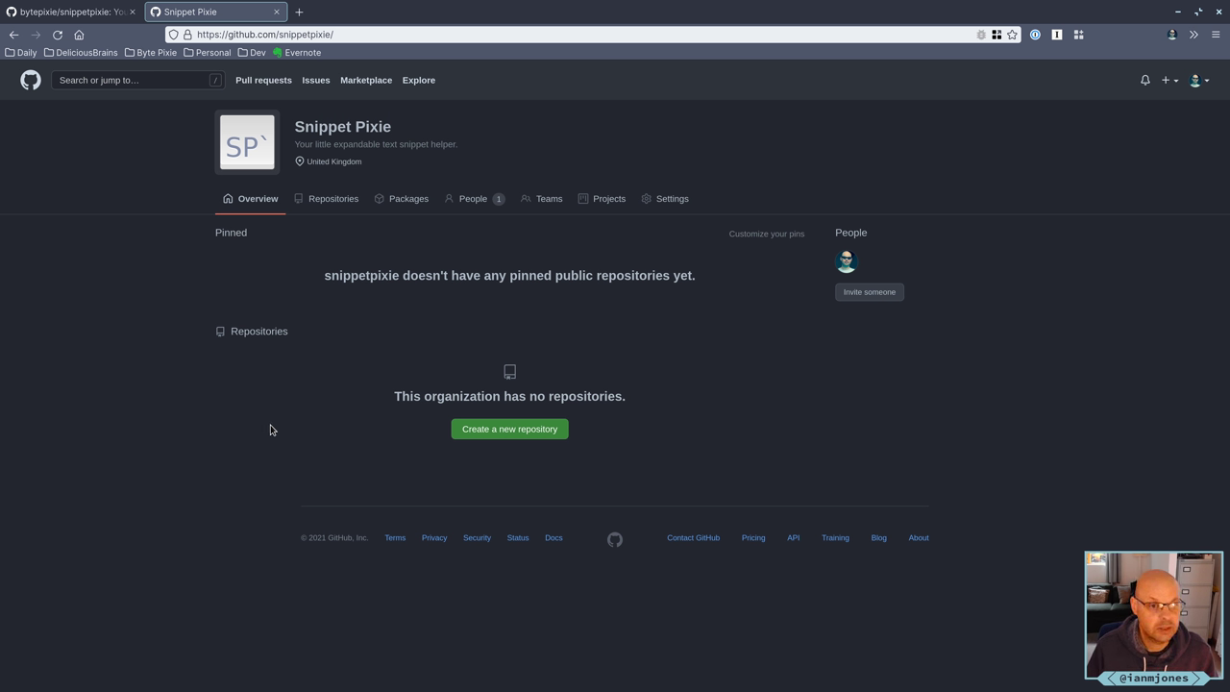
pyautogui.click(555, 432)
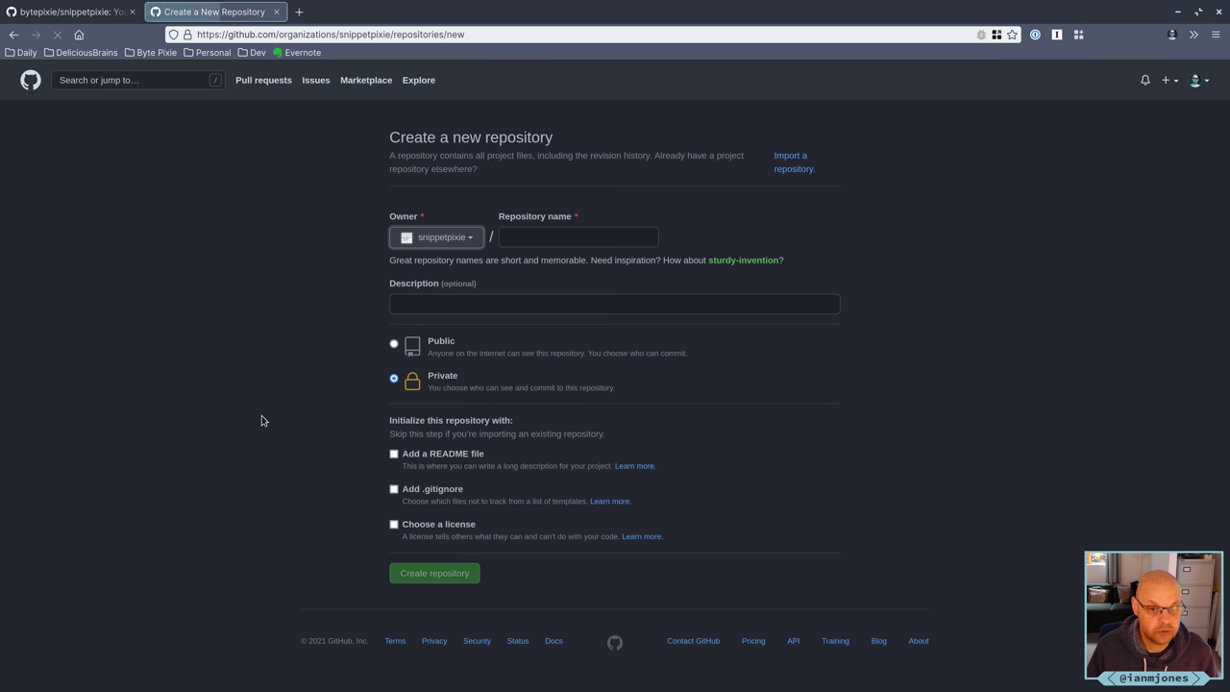
pyautogui.click(605, 241)
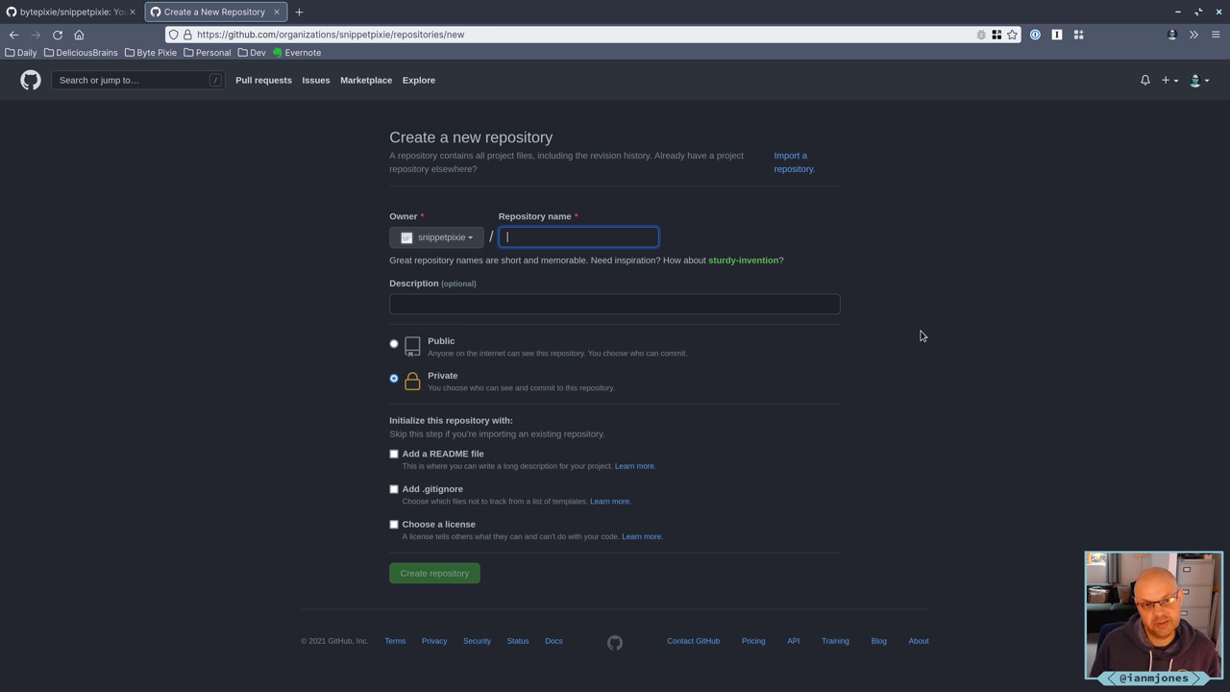
pyautogui.write('sn')
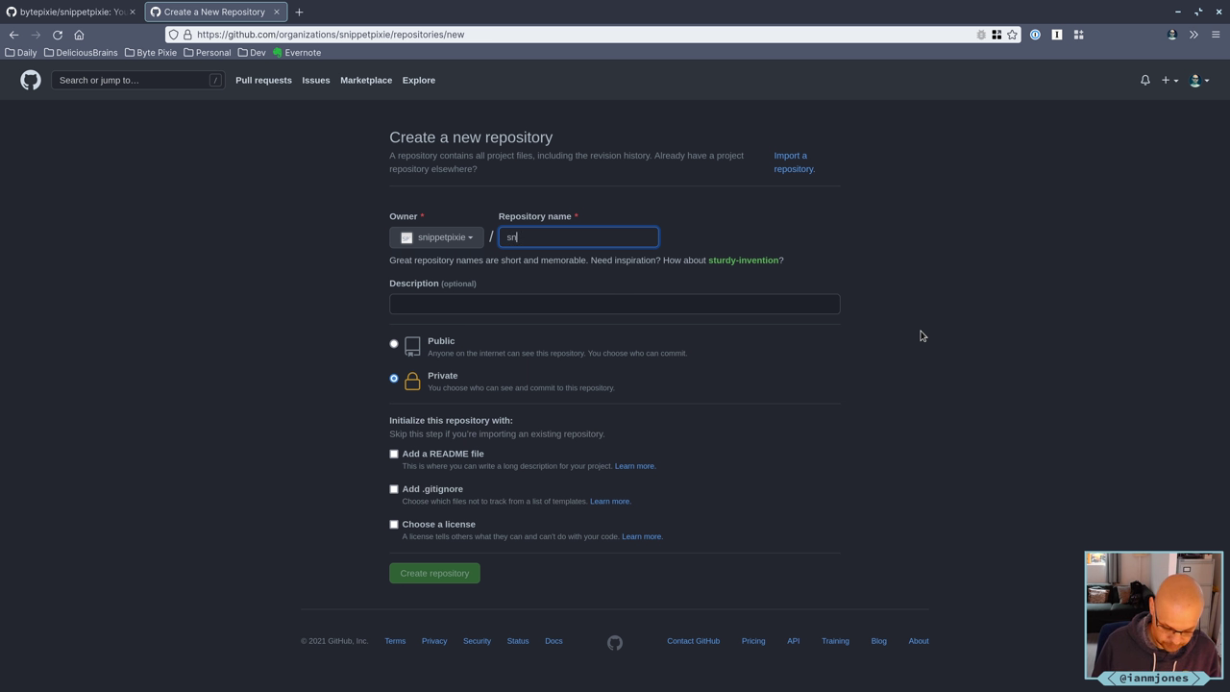
pyautogui.write('ippetpixie')
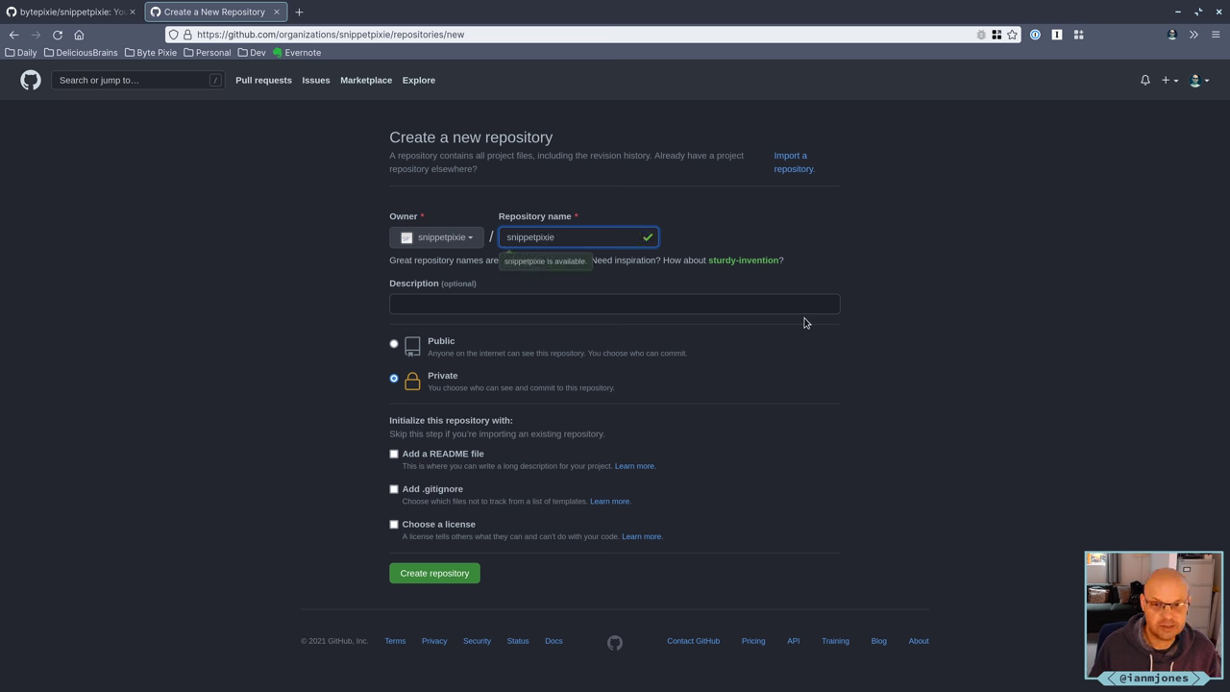
# Copy the existing repository's description, "Your little expandable text snippet helper.", into the new repository's description and include a README file
pyautogui.click(504, 306)
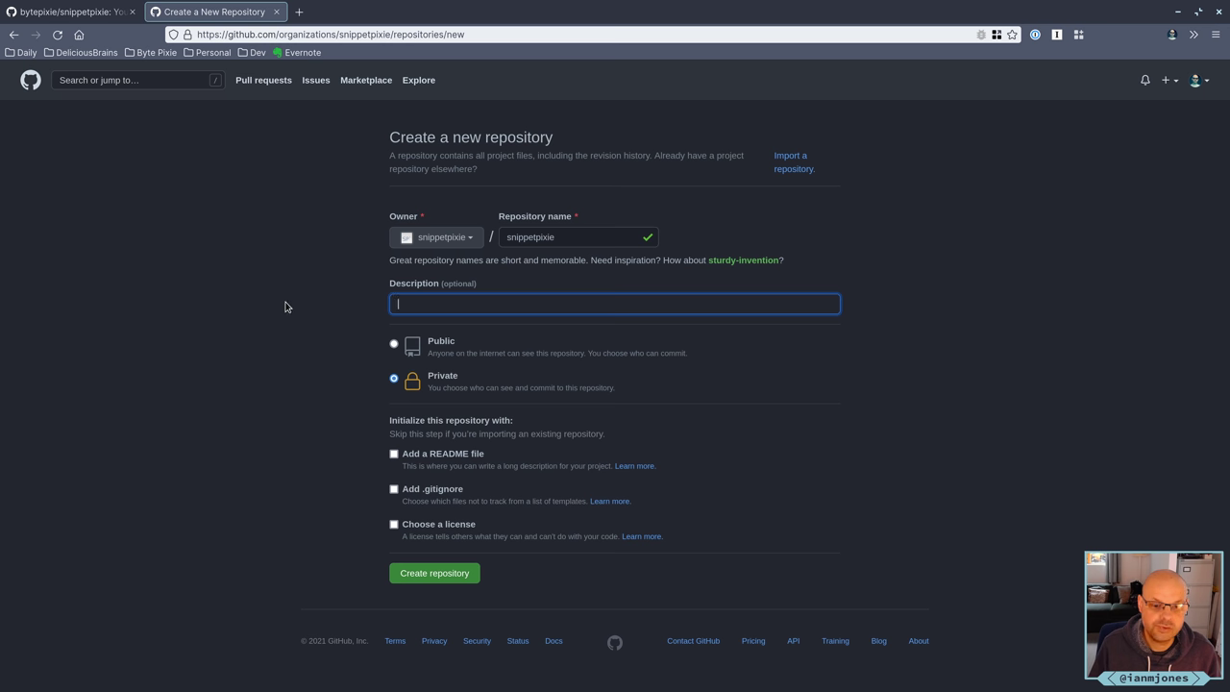
pyautogui.click(67, 13)
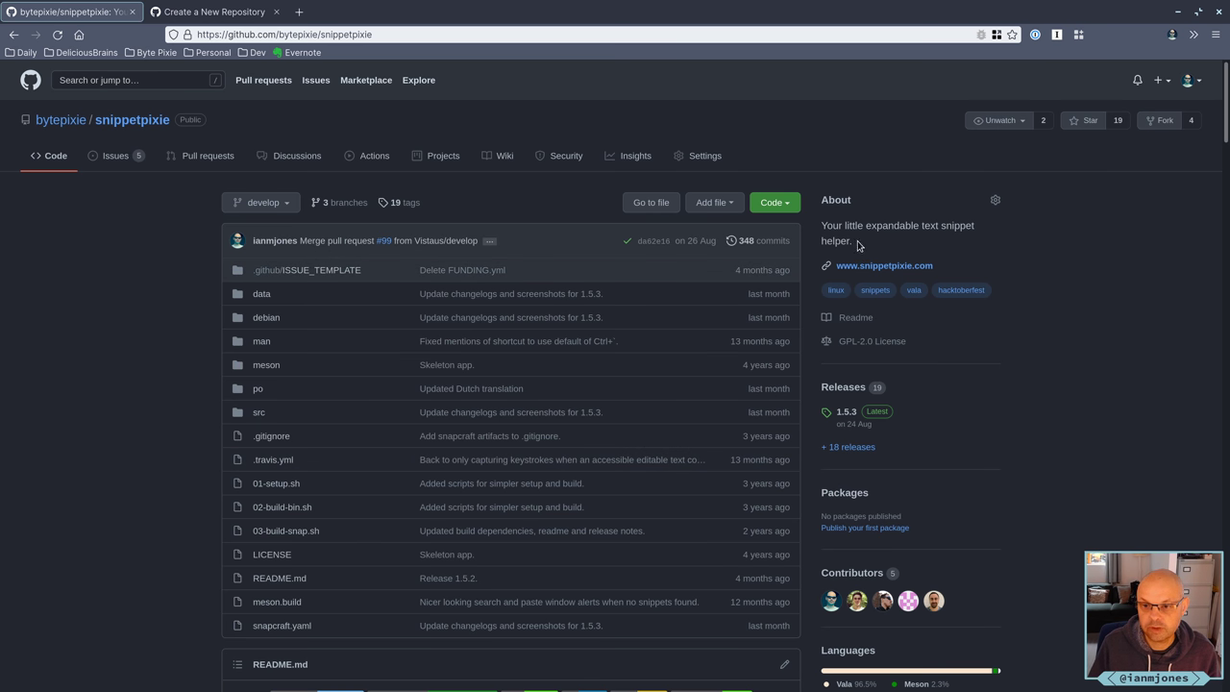
pyautogui.moveTo(860, 246); pyautogui.dragTo(822, 223)
pyautogui.hotkey('ctrl', 'c')
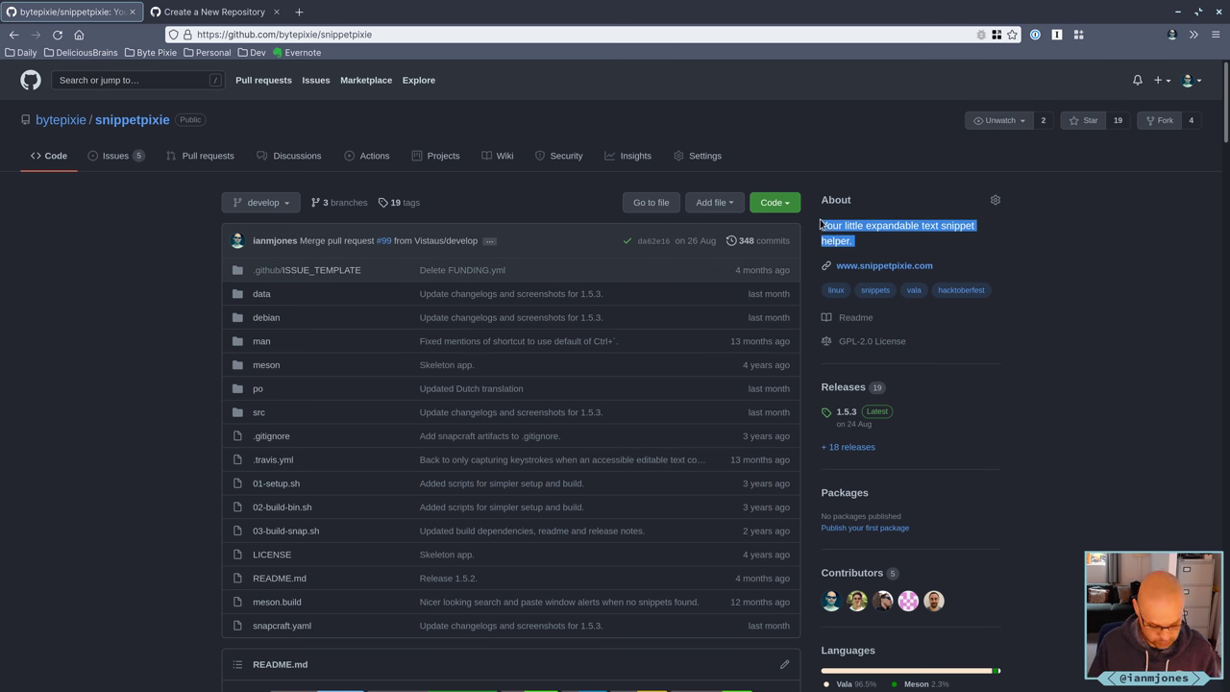
pyautogui.click(227, 12)
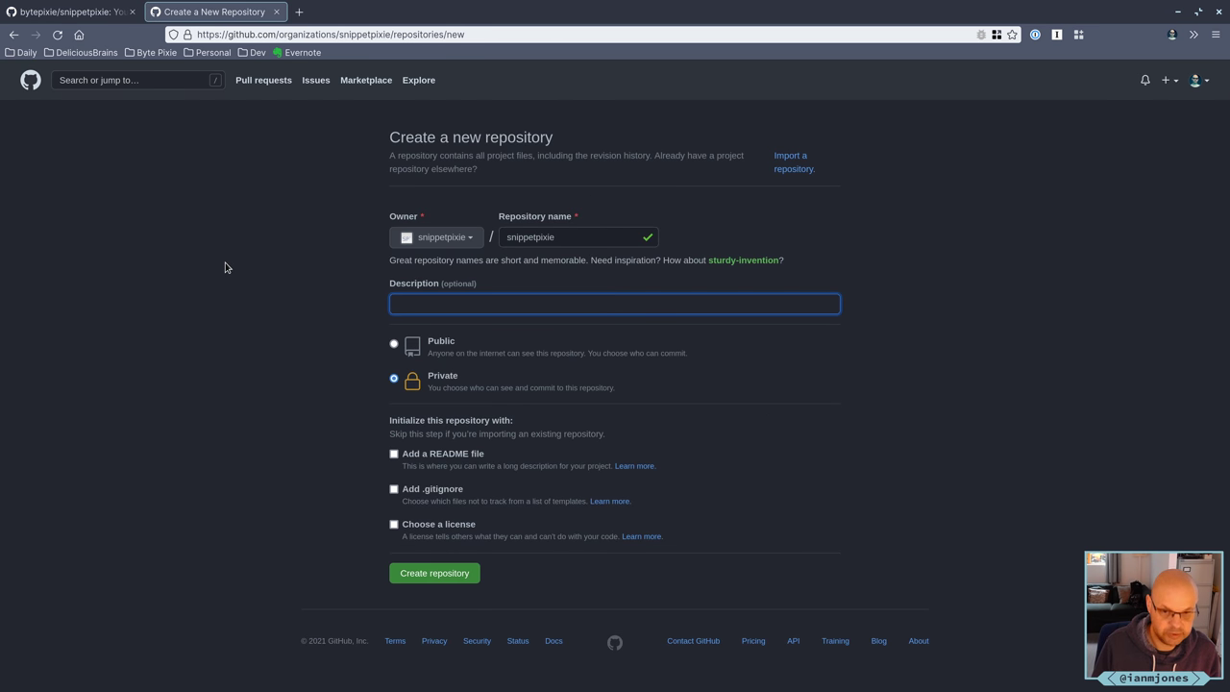
pyautogui.hotkey('ctrl', 'v')
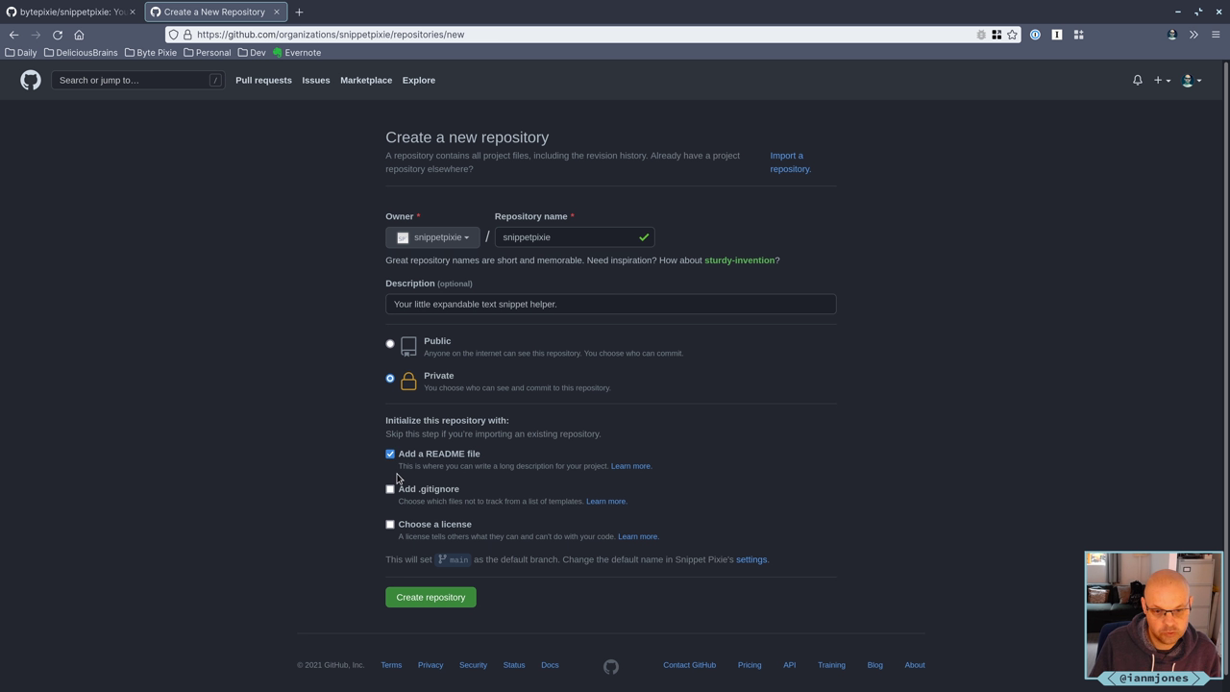
# Add the MIT License to the new private repository and create it
pyautogui.click(390, 524)
pyautogui.click(433, 558)
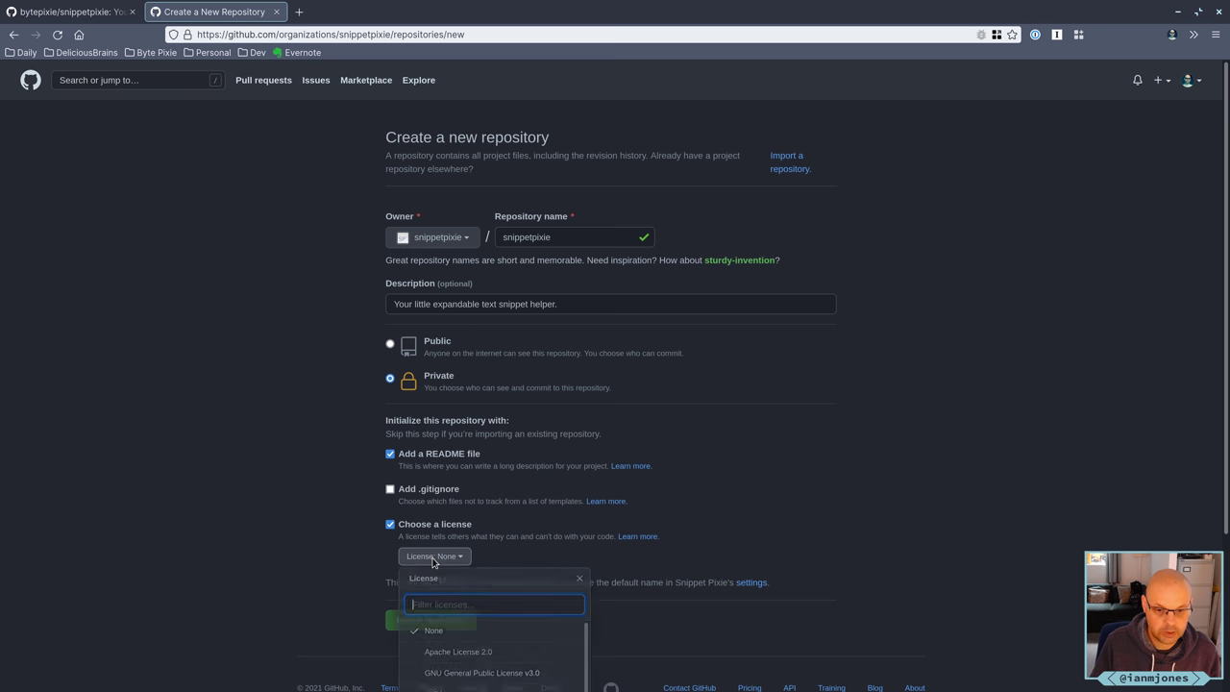
pyautogui.write('mit')
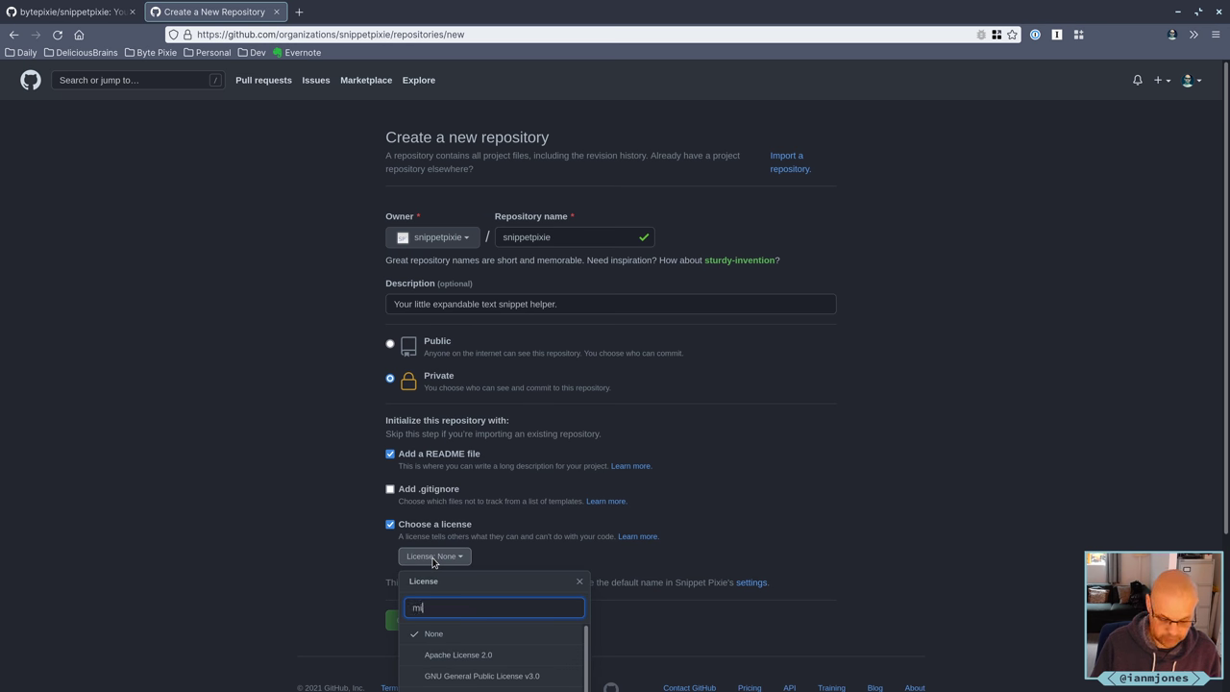
pyautogui.click(453, 634)
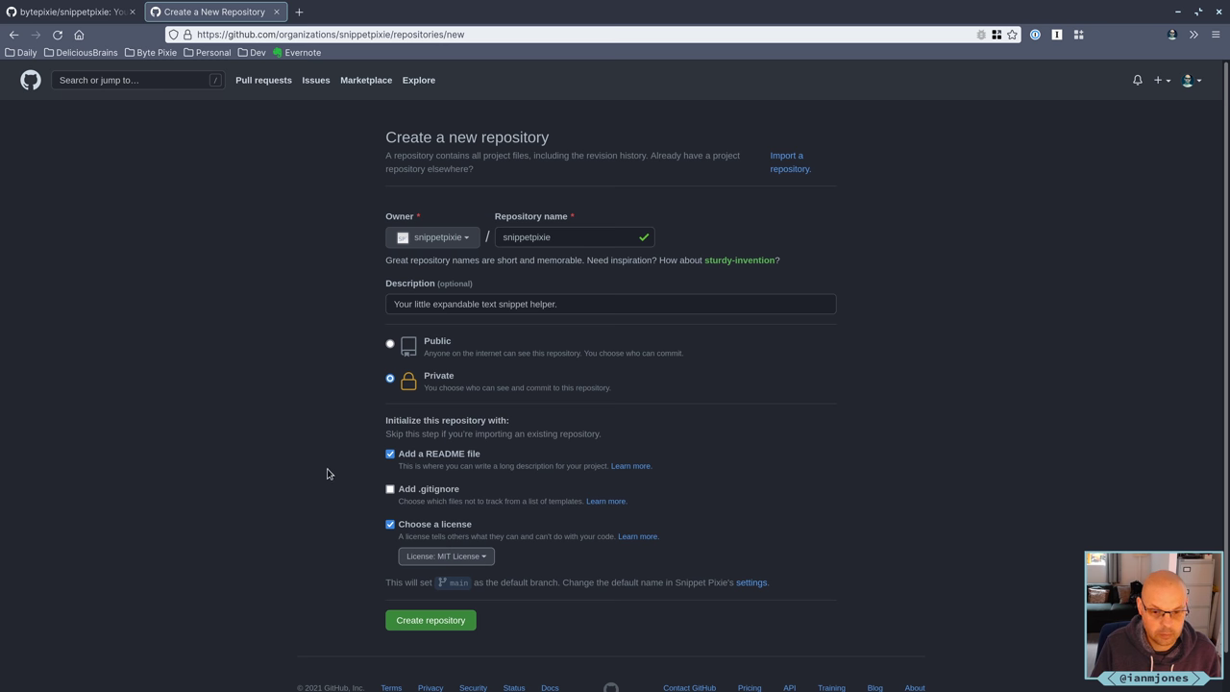
pyautogui.scroll(-1, 326, 463)
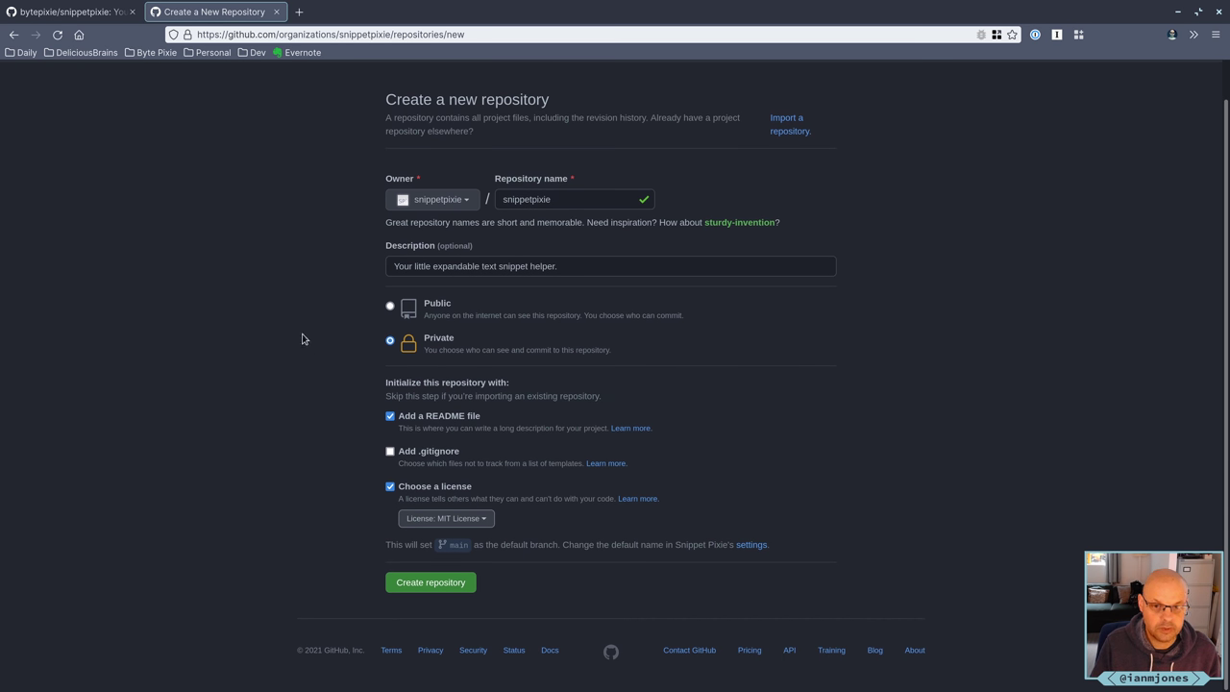
pyautogui.click(426, 586)
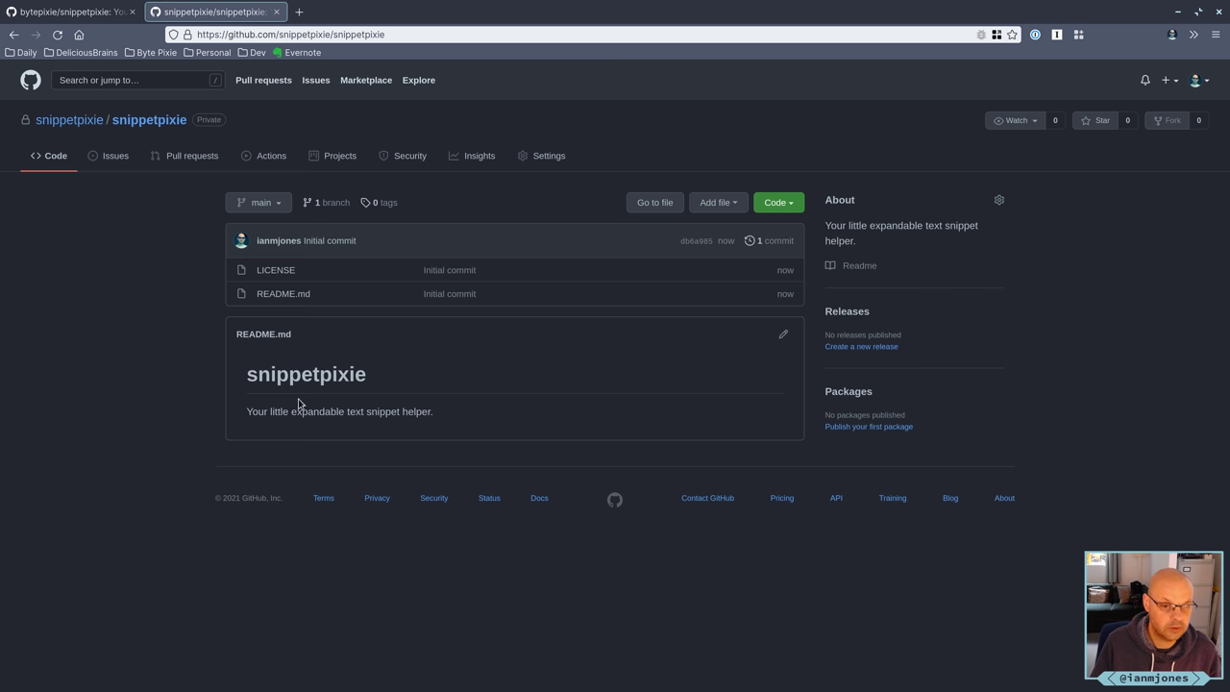
# Read through the new repository's LICENSE file, then return to the repository's main page
pyautogui.click(282, 274)
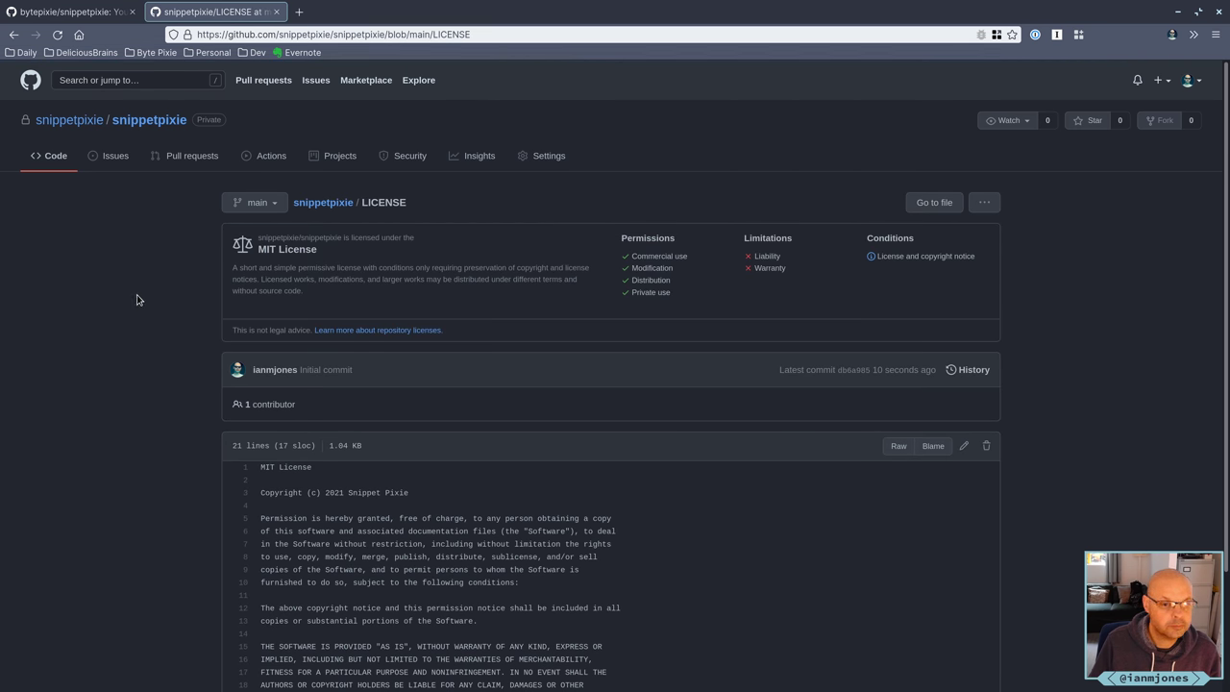
pyautogui.scroll(-3, 138, 299)
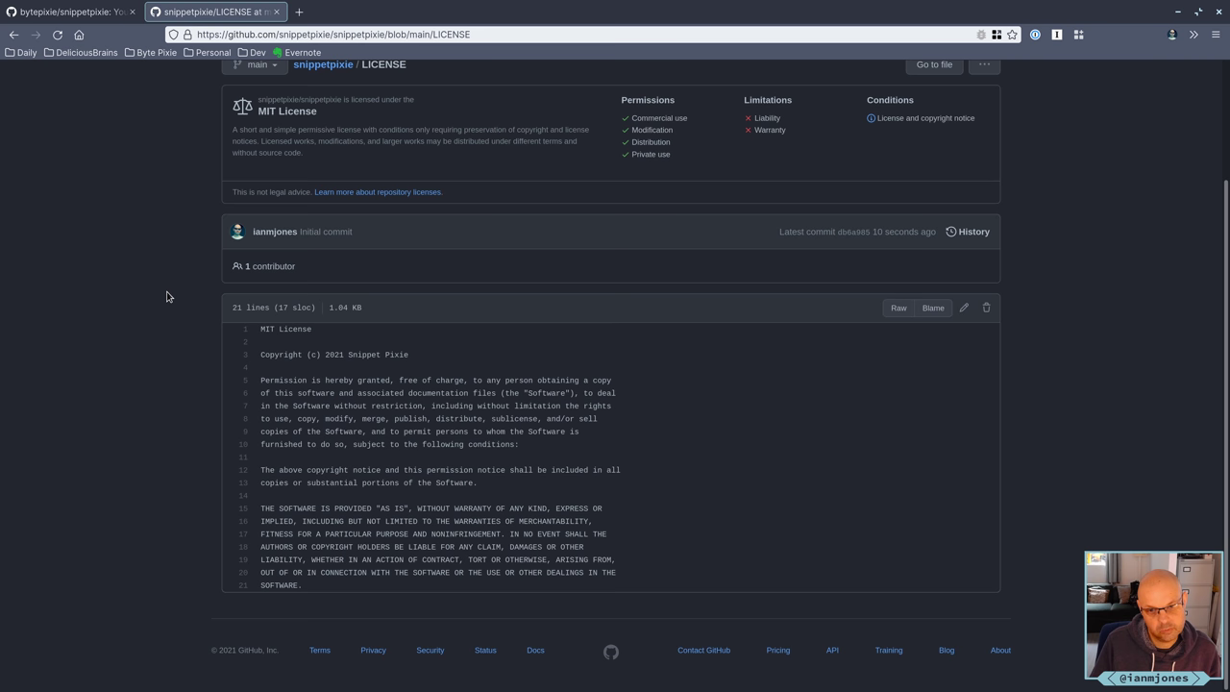
pyautogui.scroll(3, 166, 296)
pyautogui.scroll(-2, 183, 289)
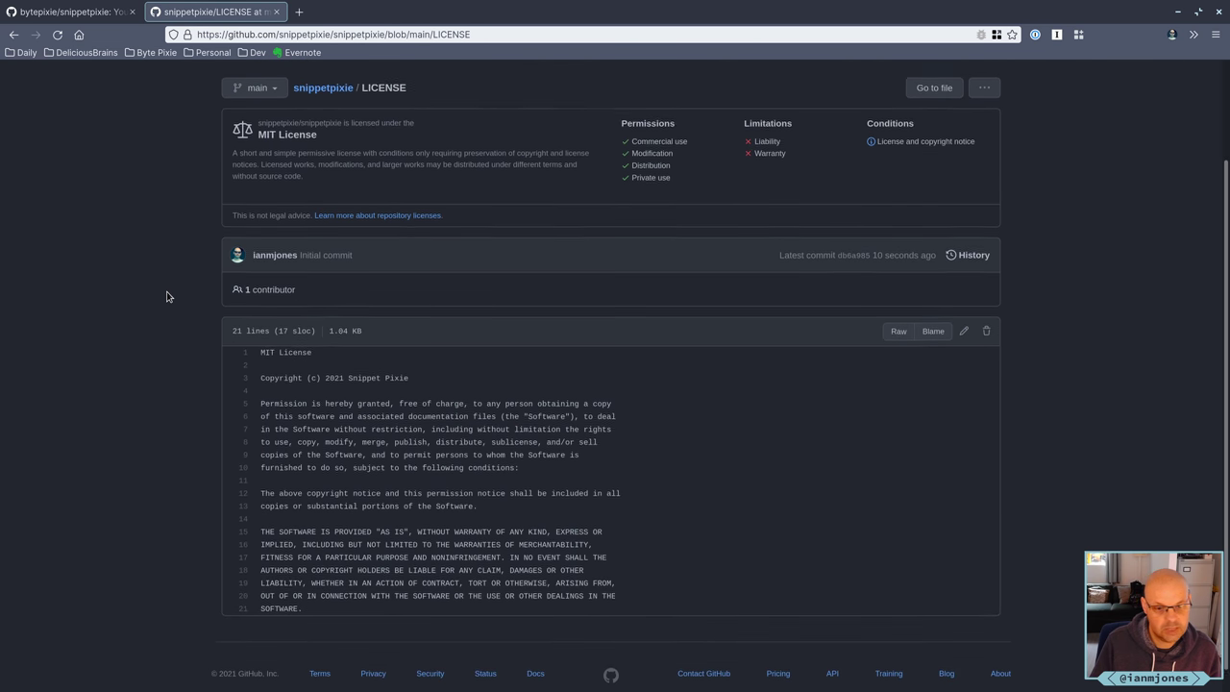
pyautogui.scroll(2, 199, 279)
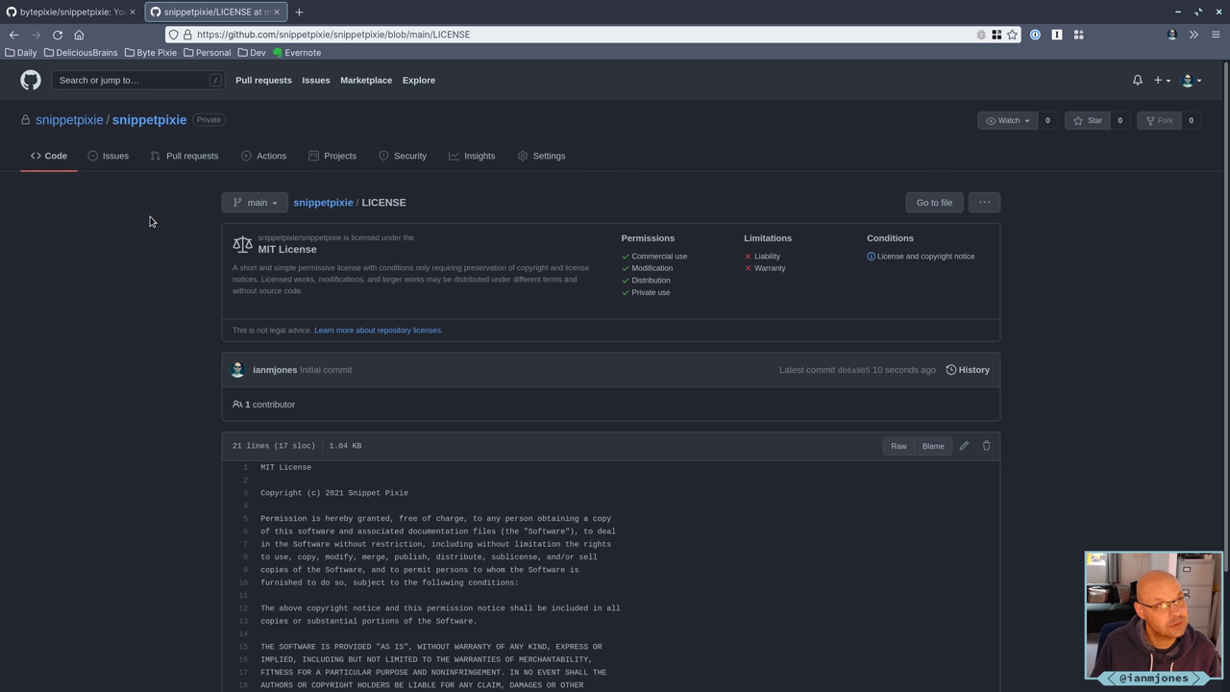
pyautogui.click(319, 202)
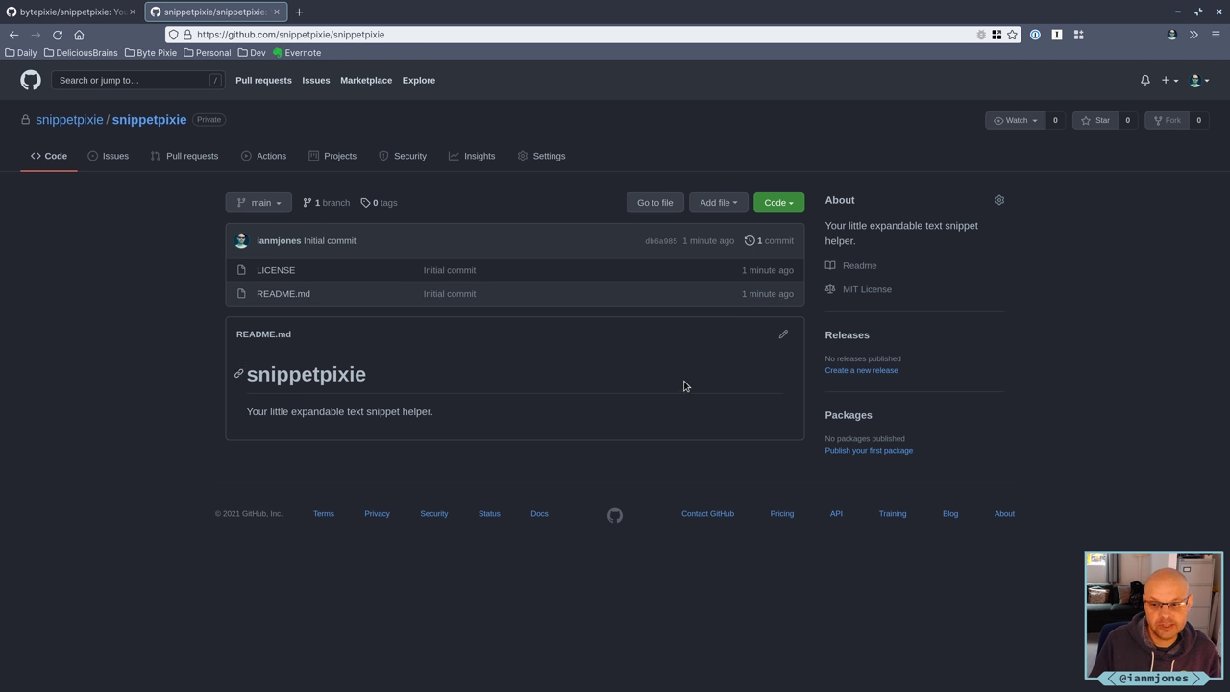
# Copy the SSH clone URL of the new snippetpixie repository
pyautogui.click(778, 202)
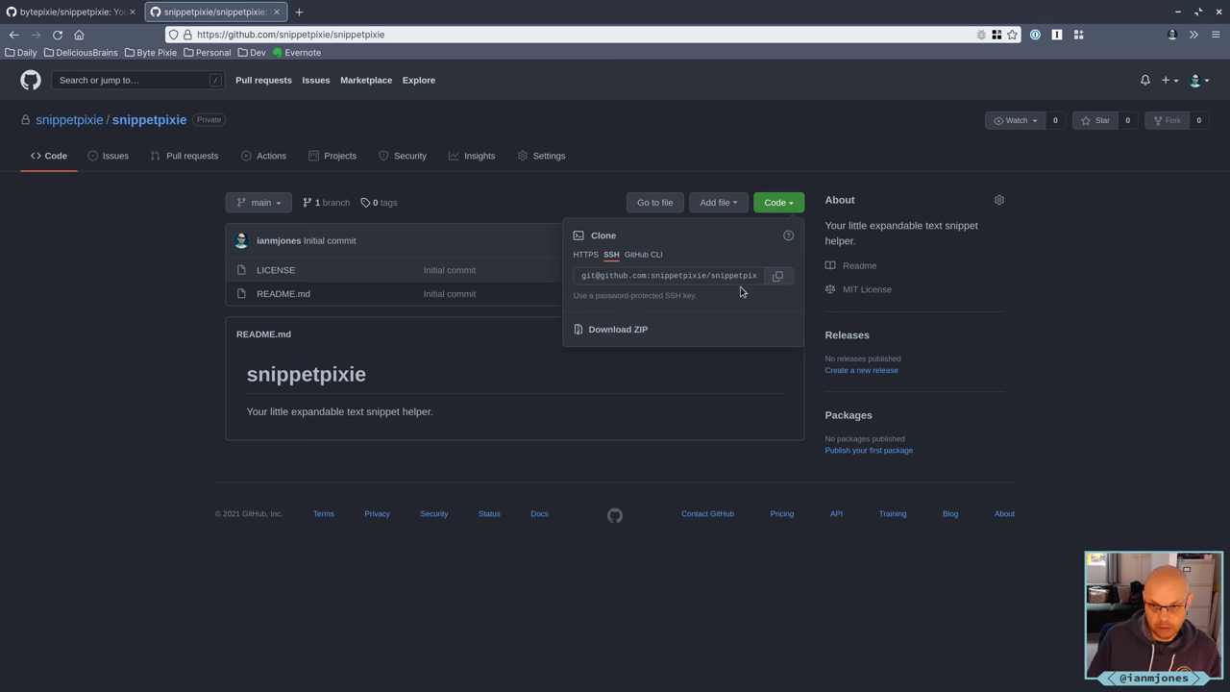
pyautogui.click(777, 276)
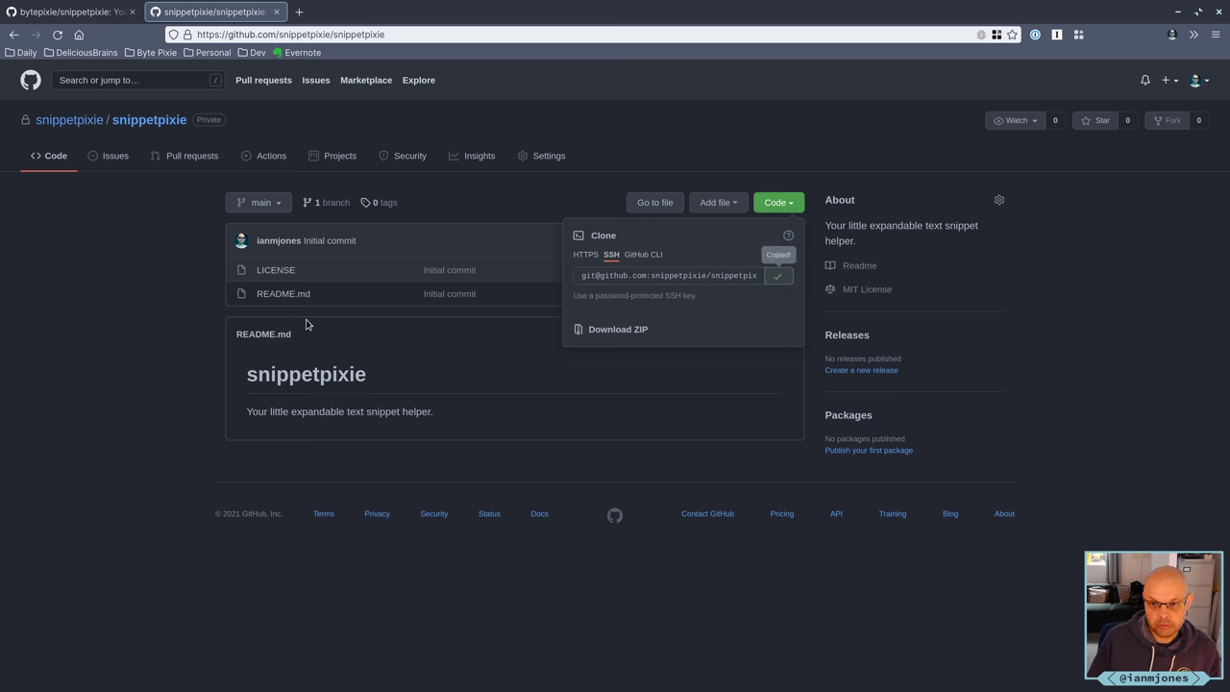
pyautogui.click(91, 267)
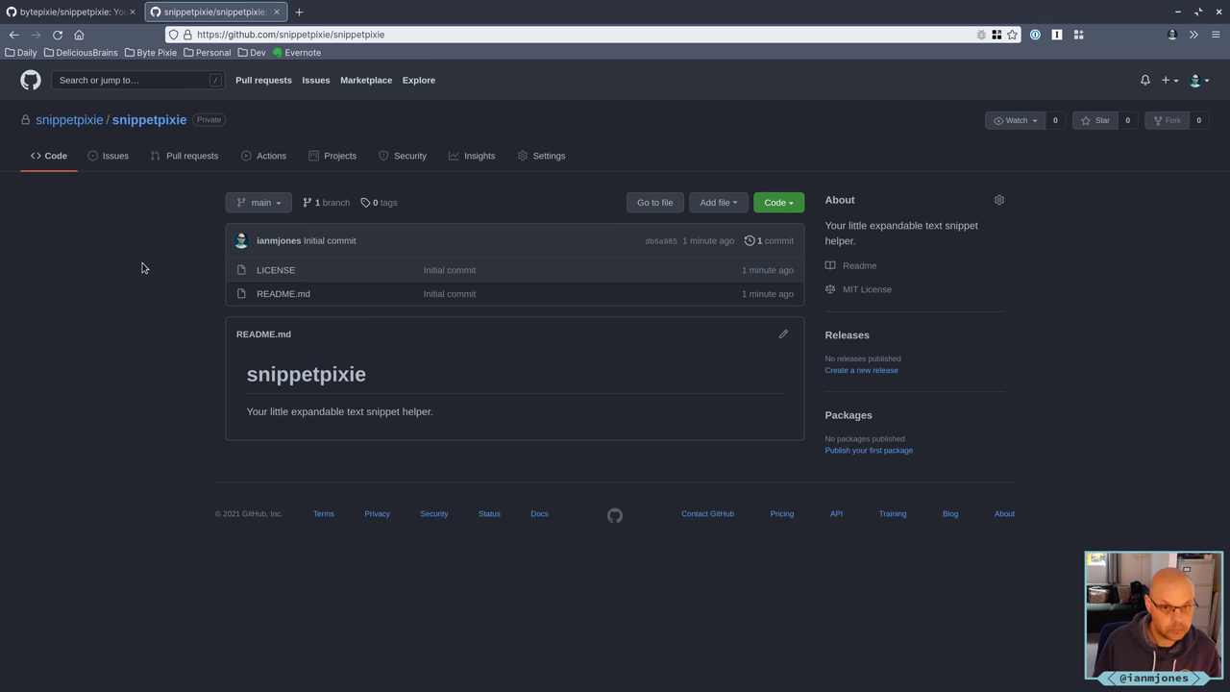
# Switch to the terminal and show the snippet window of the dev session
pyautogui.press('super+Page_Up')
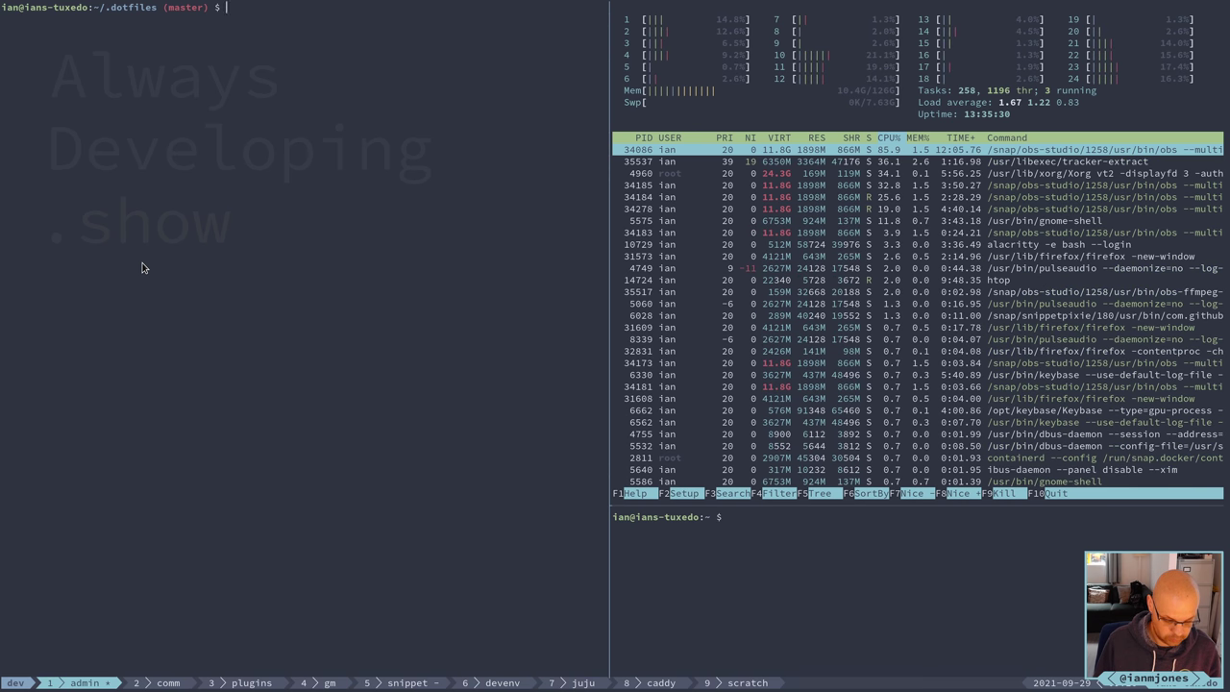
pyautogui.hotkey('ctrl', 'a')
pyautogui.press('5')
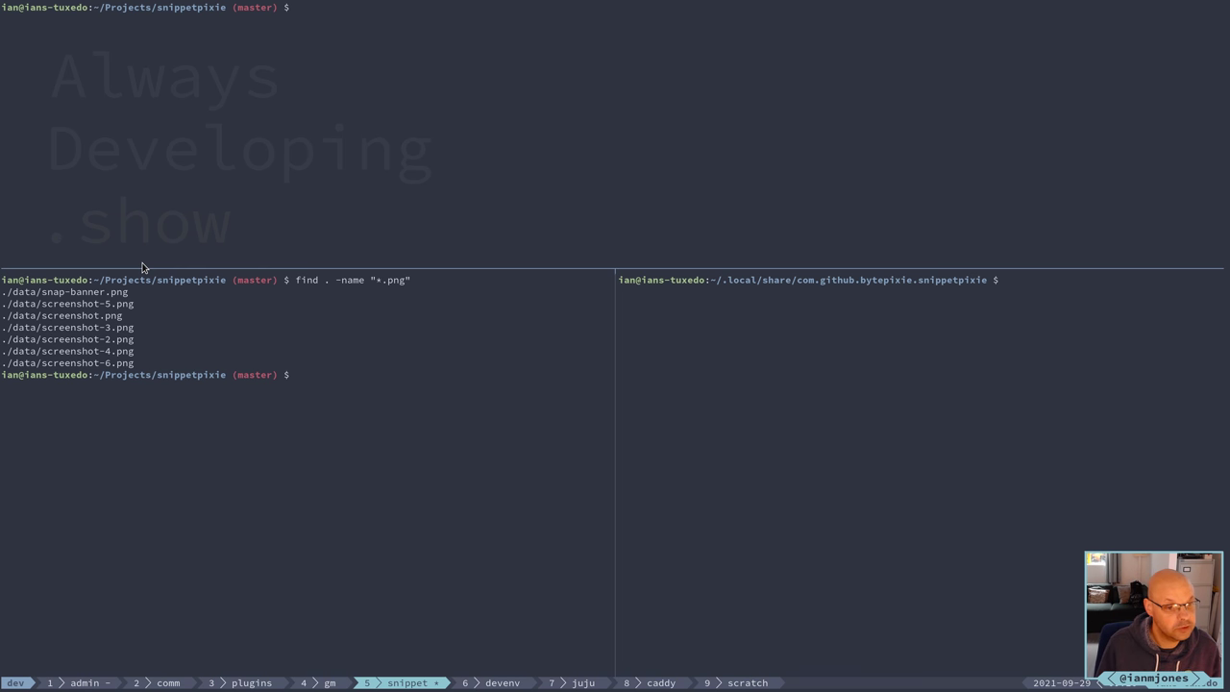
pyautogui.write('cd ')
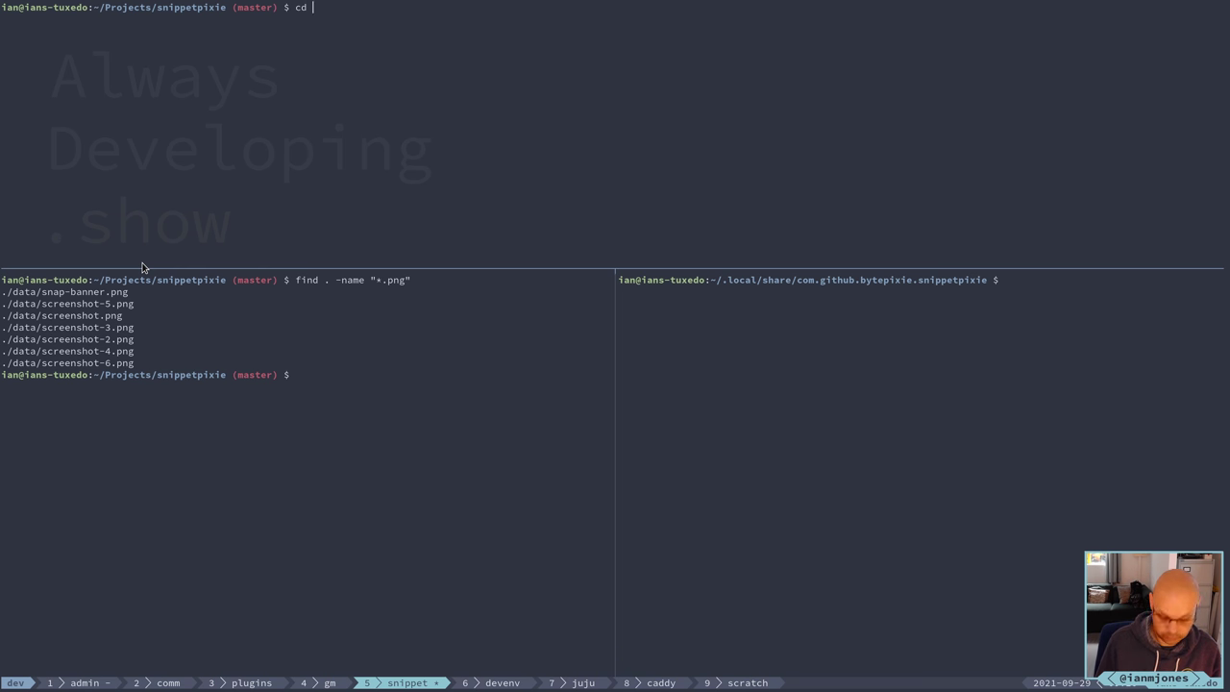
pyautogui.write('..')
pyautogui.press('BackSpace')
pyautogui.press('BackSpace')
pyautogui.press('BackSpace')
pyautogui.press('BackSpace')
pyautogui.press('BackSpace')
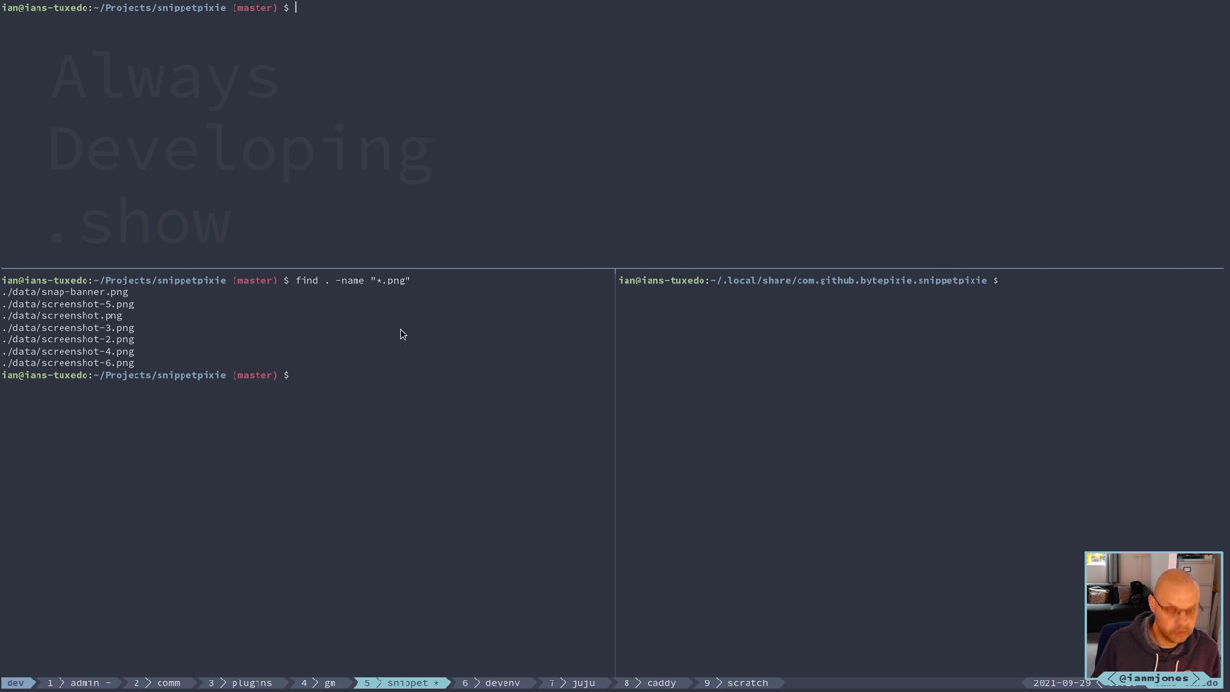
# Check the commit history of the local snippetpixie project with git log, then close the log
pyautogui.write('git ')
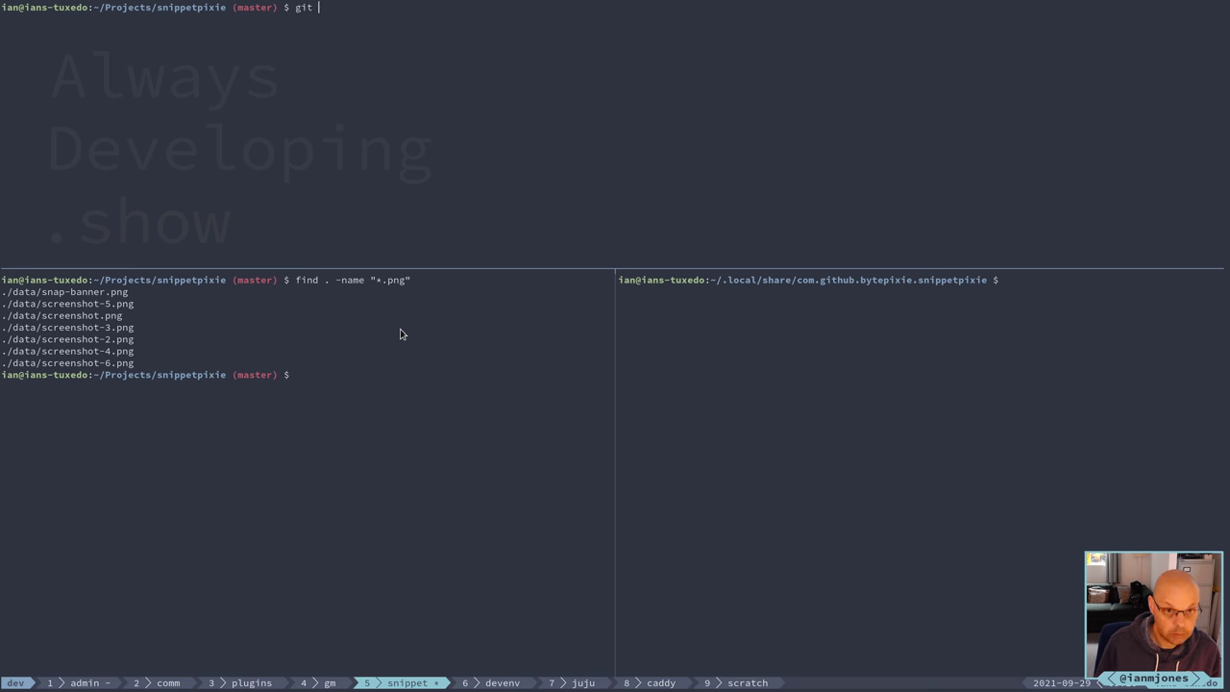
pyautogui.write('log')
pyautogui.press('Return')
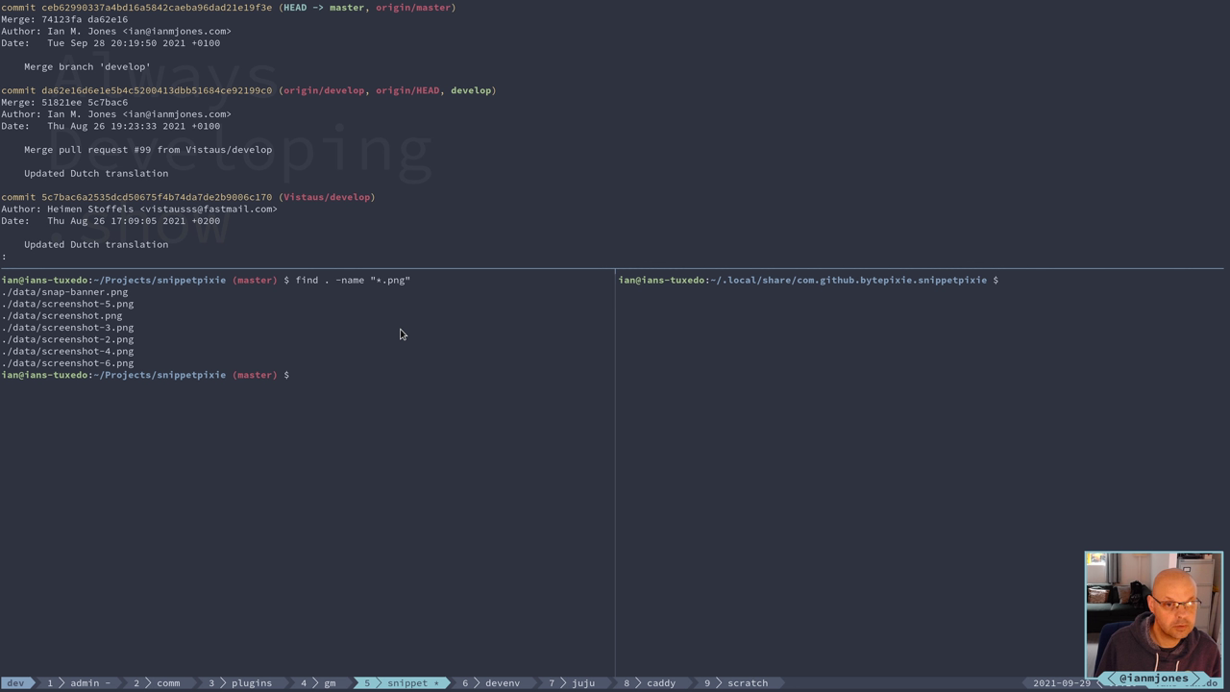
pyautogui.write('q')
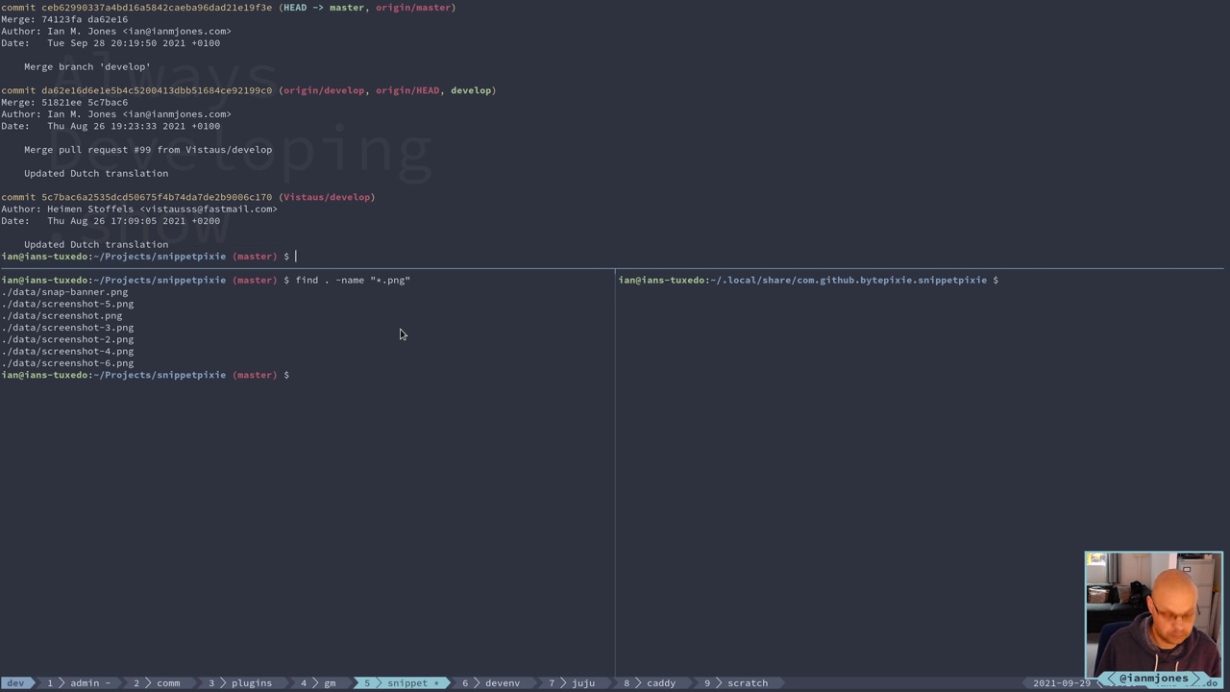
# Fetch and pull the latest remote changes into the local snippetpixie project's master branch
pyautogui.write('git fetch')
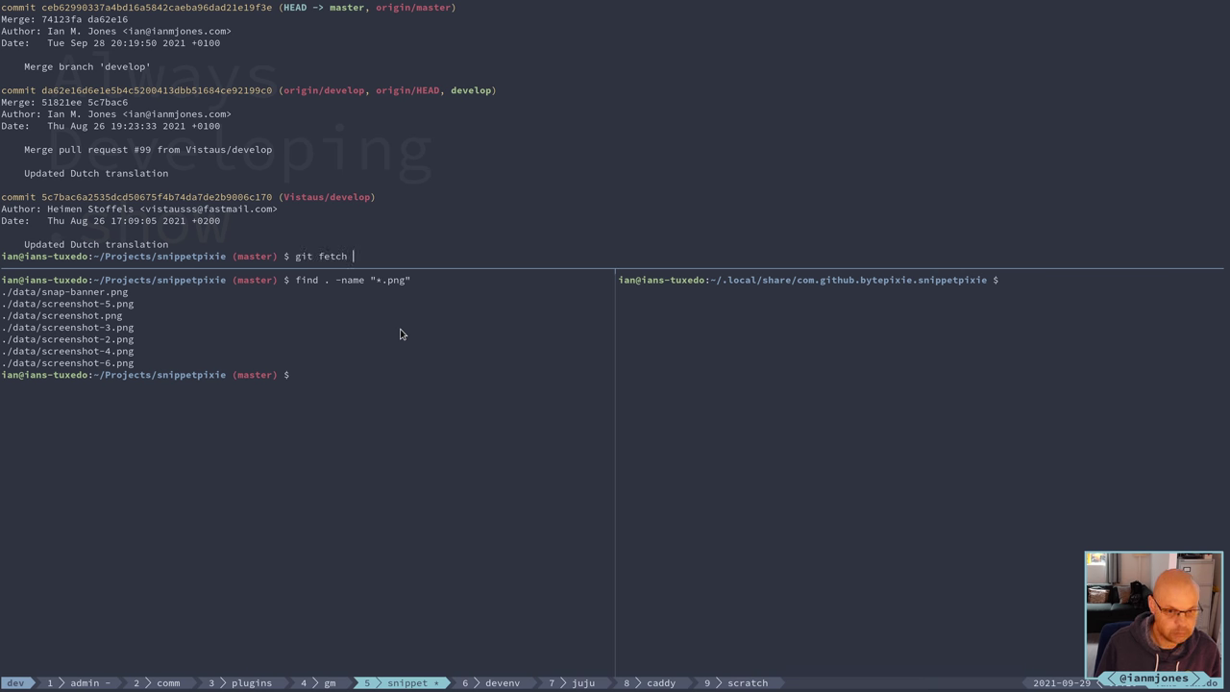
pyautogui.press('Return')
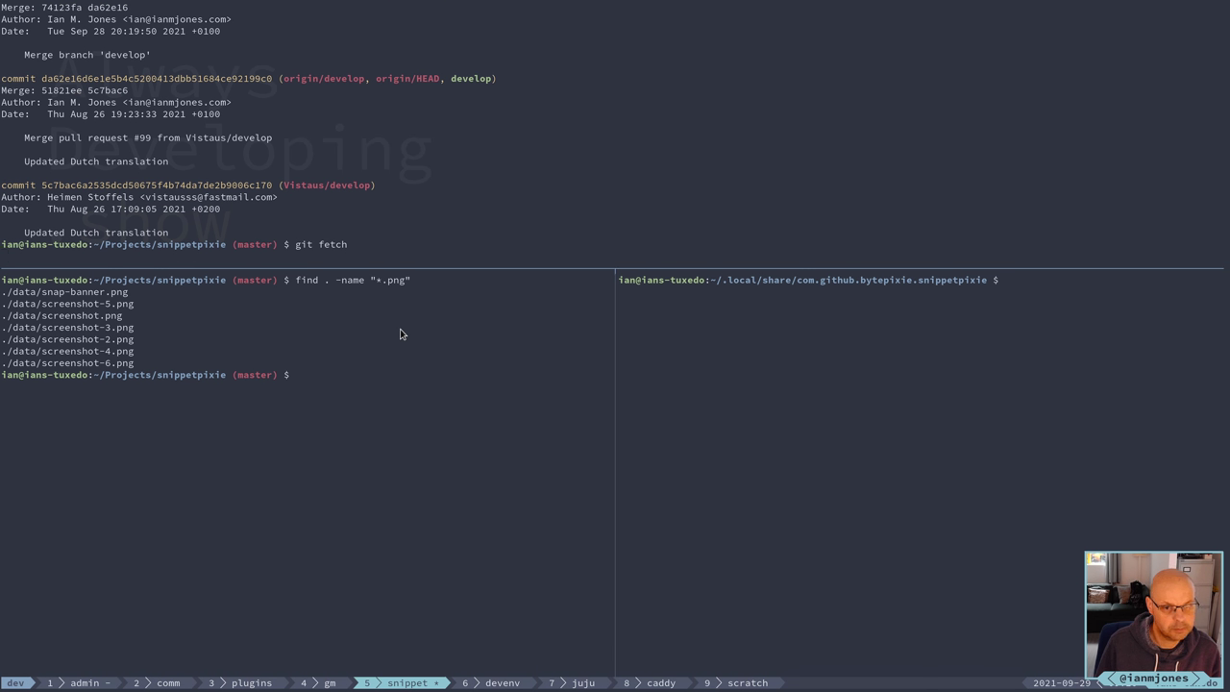
pyautogui.write('git pull')
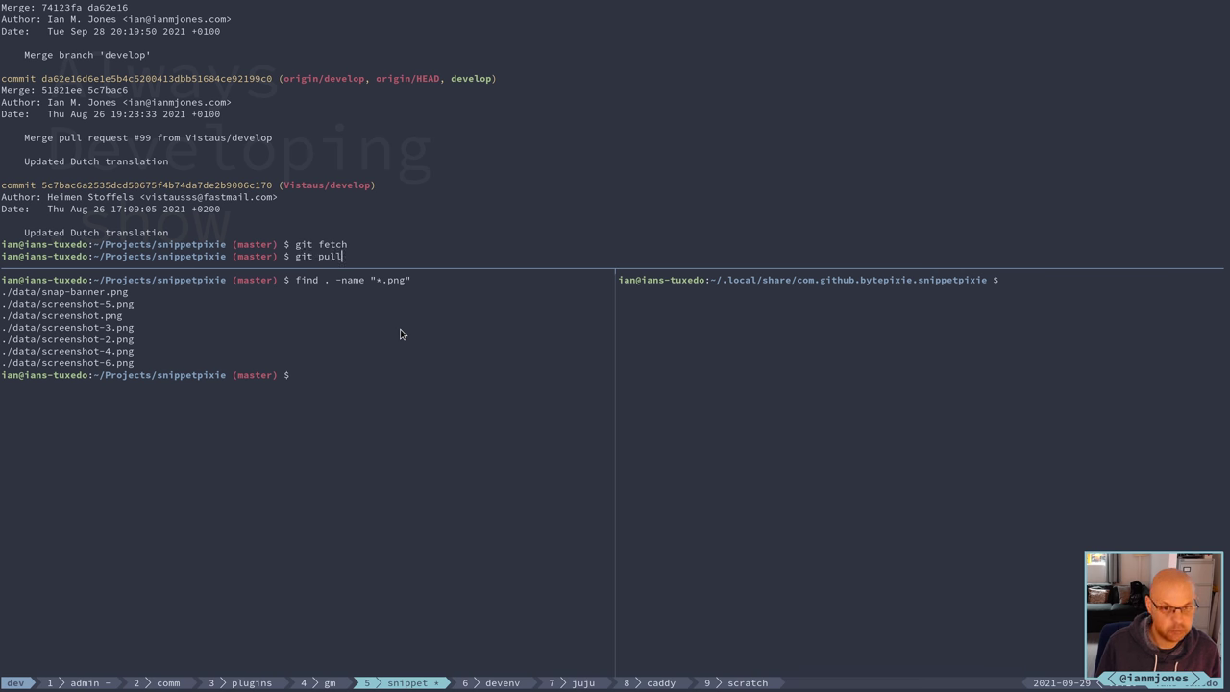
pyautogui.press('Return')
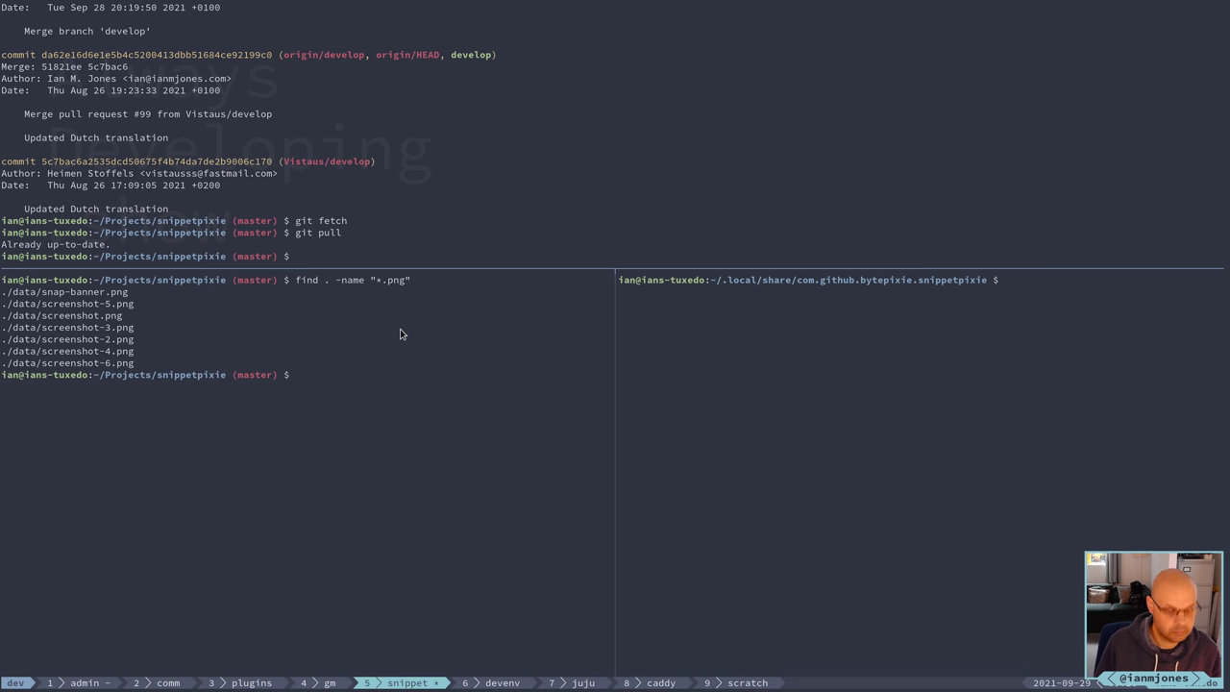
# Switch the local snippetpixie project to the develop branch with git switch
pyautogui.write('git ')
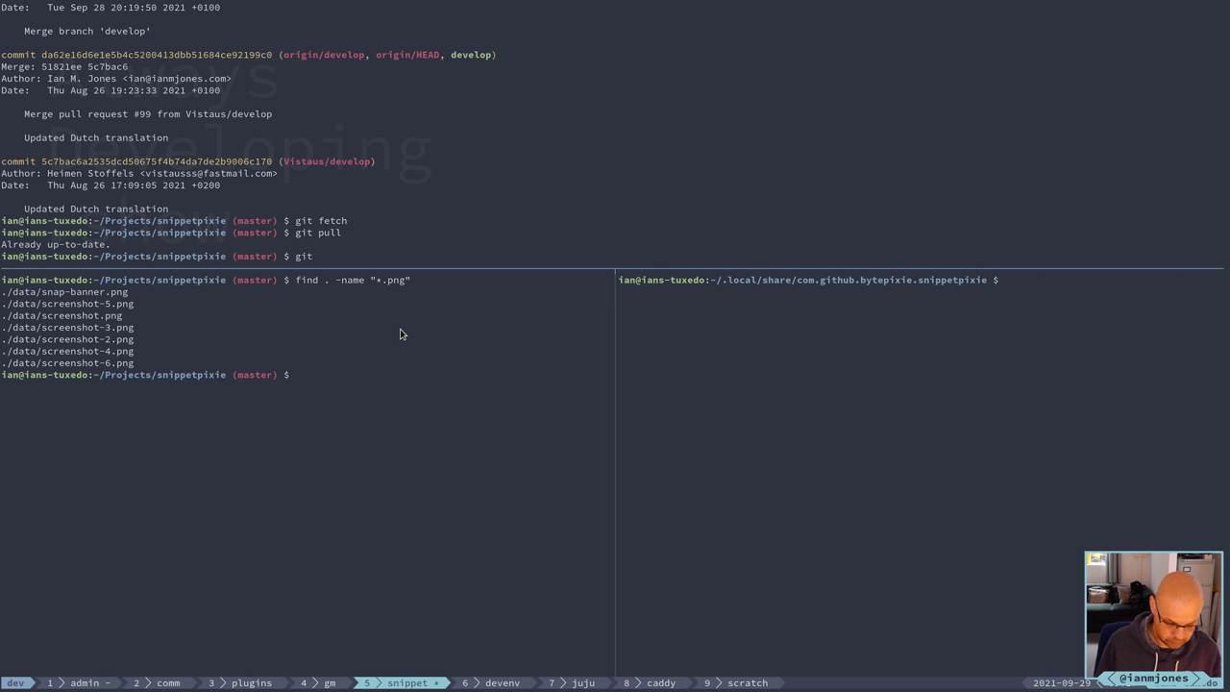
pyautogui.write('switch ')
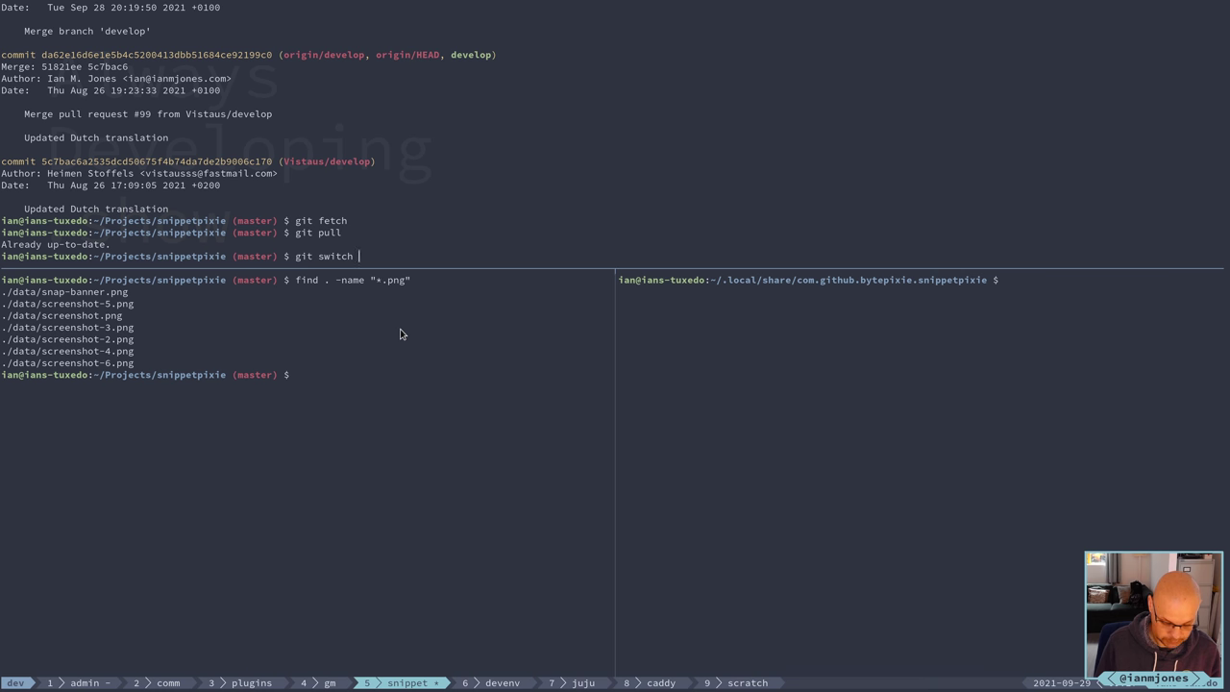
pyautogui.write('develop')
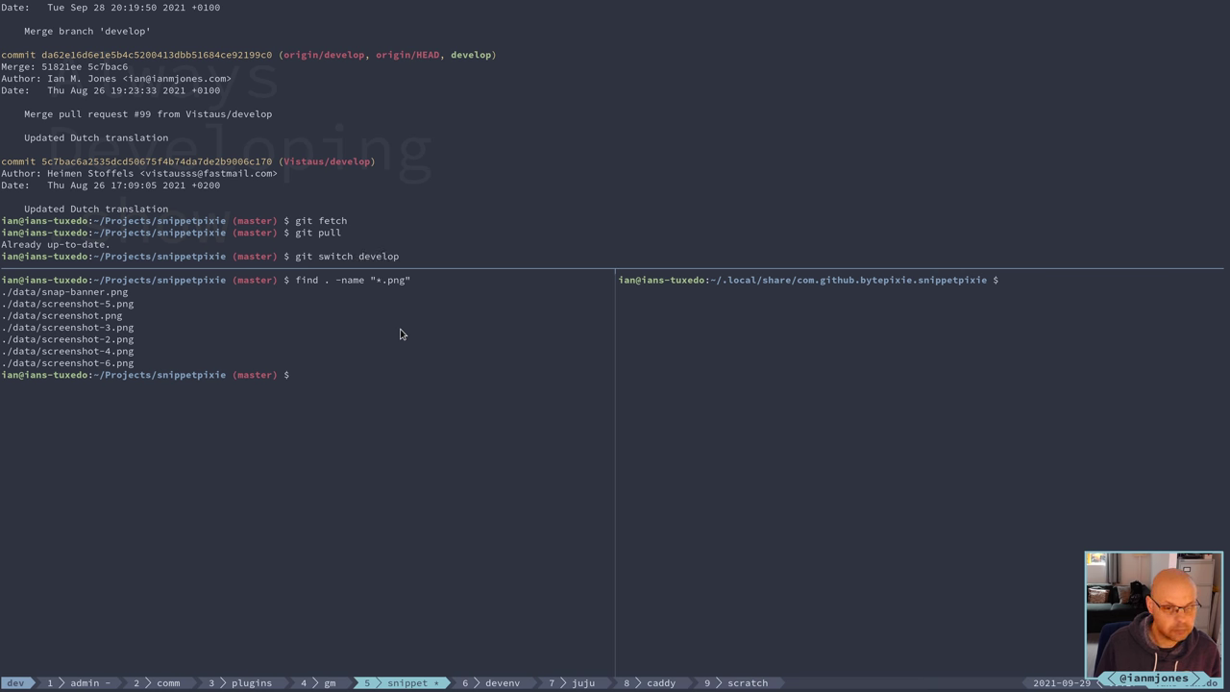
pyautogui.press('Return')
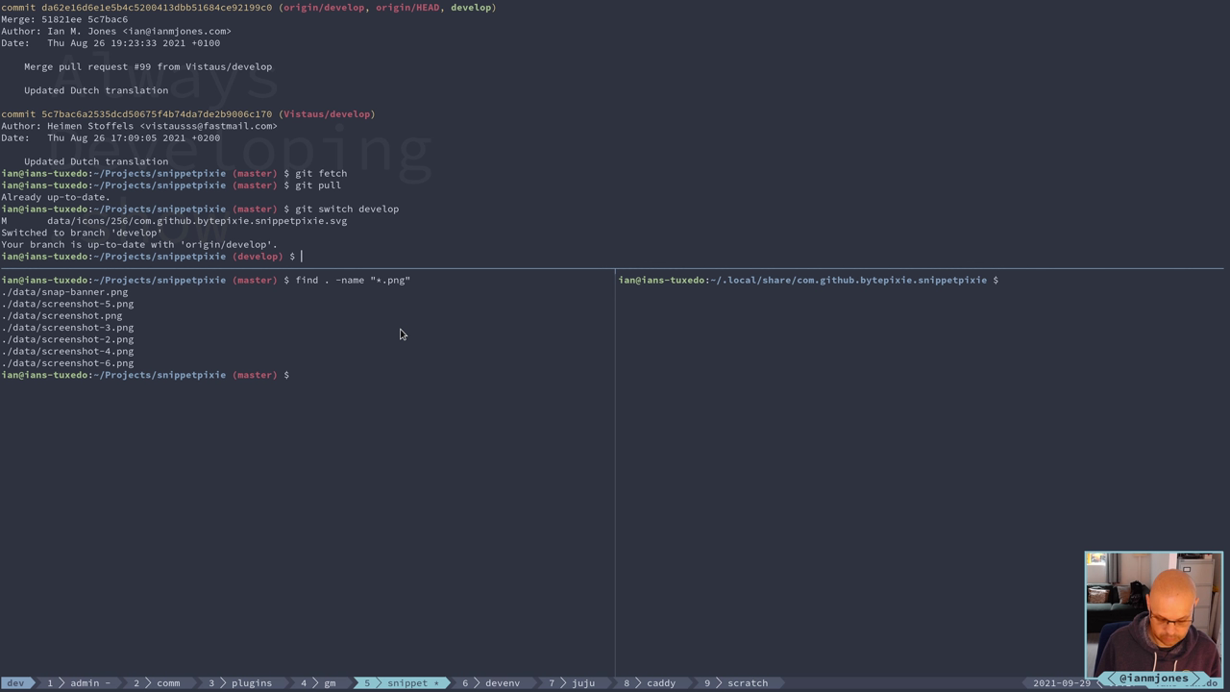
pyautogui.write('rm')
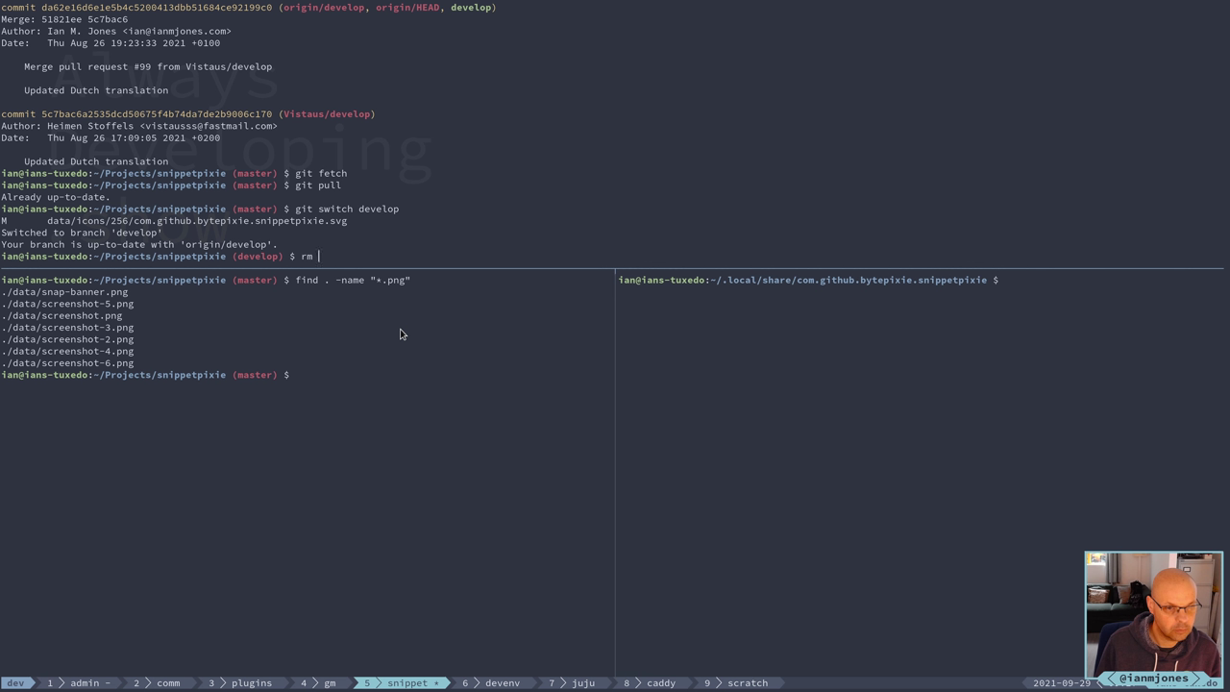
pyautogui.press('BackSpace')
pyautogui.press('BackSpace')
pyautogui.press('BackSpace')
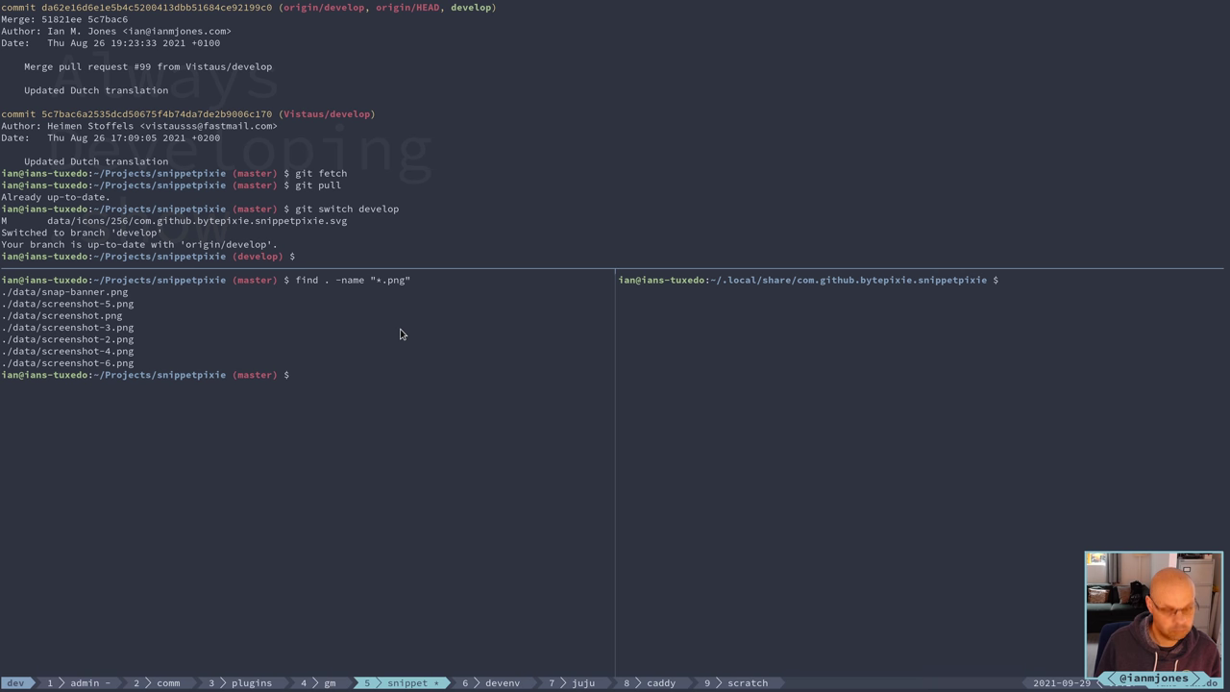
# Check the Git status with git st, then discard the uncommitted icon changes with git reset --hard
pyautogui.write('git st')
pyautogui.press('Return')
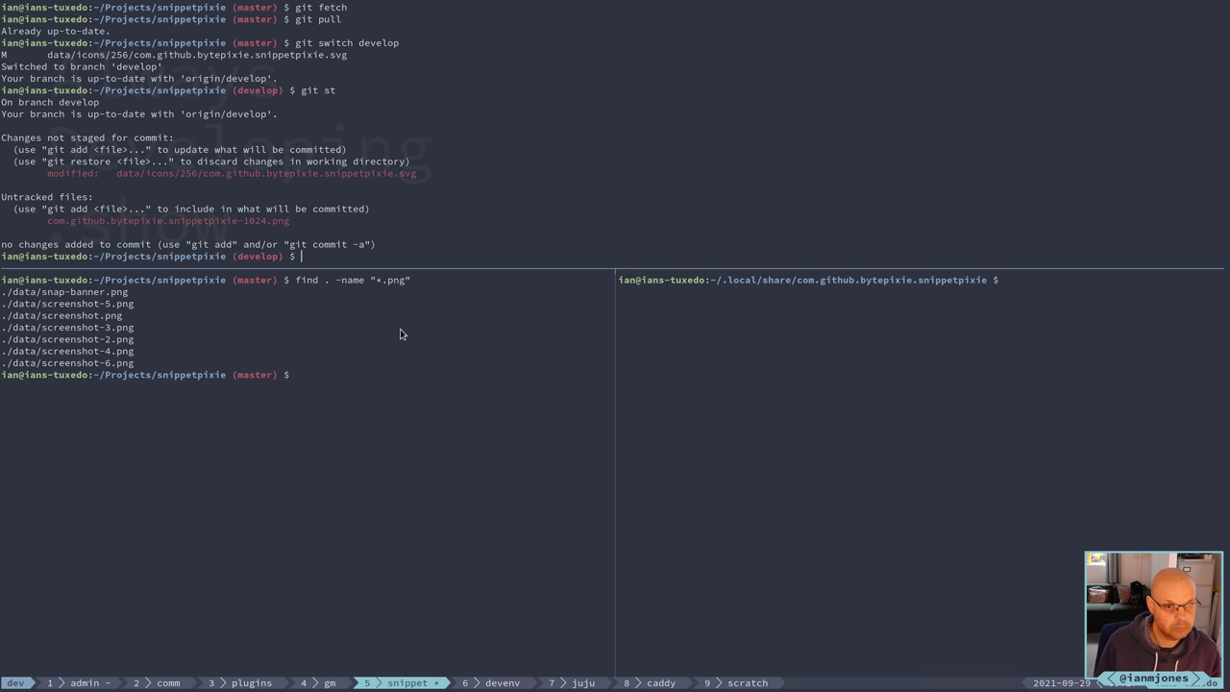
pyautogui.write('git')
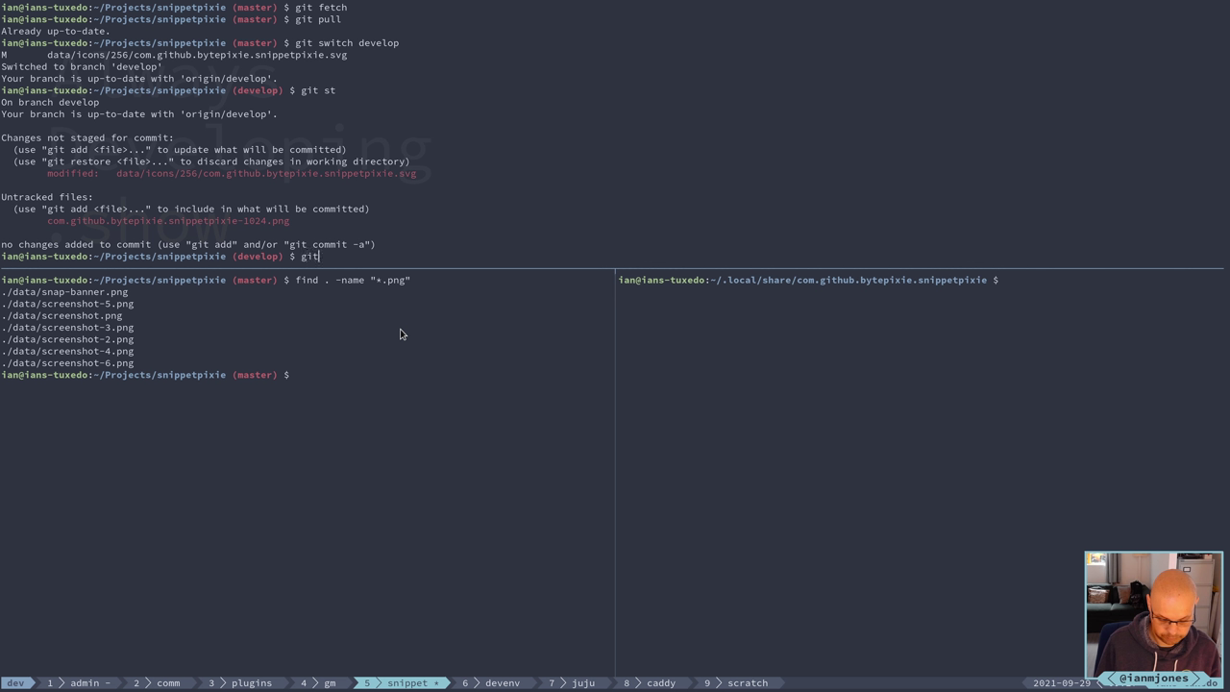
pyautogui.write(' reset --har')
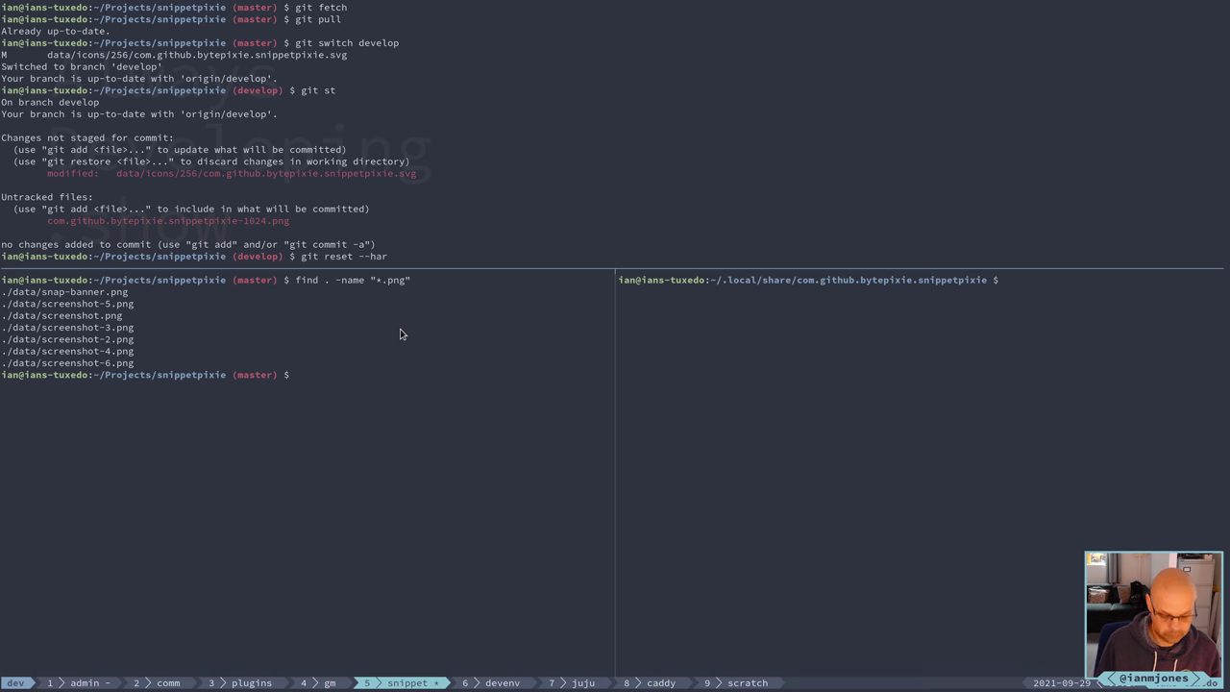
pyautogui.write('d')
pyautogui.press('Return')
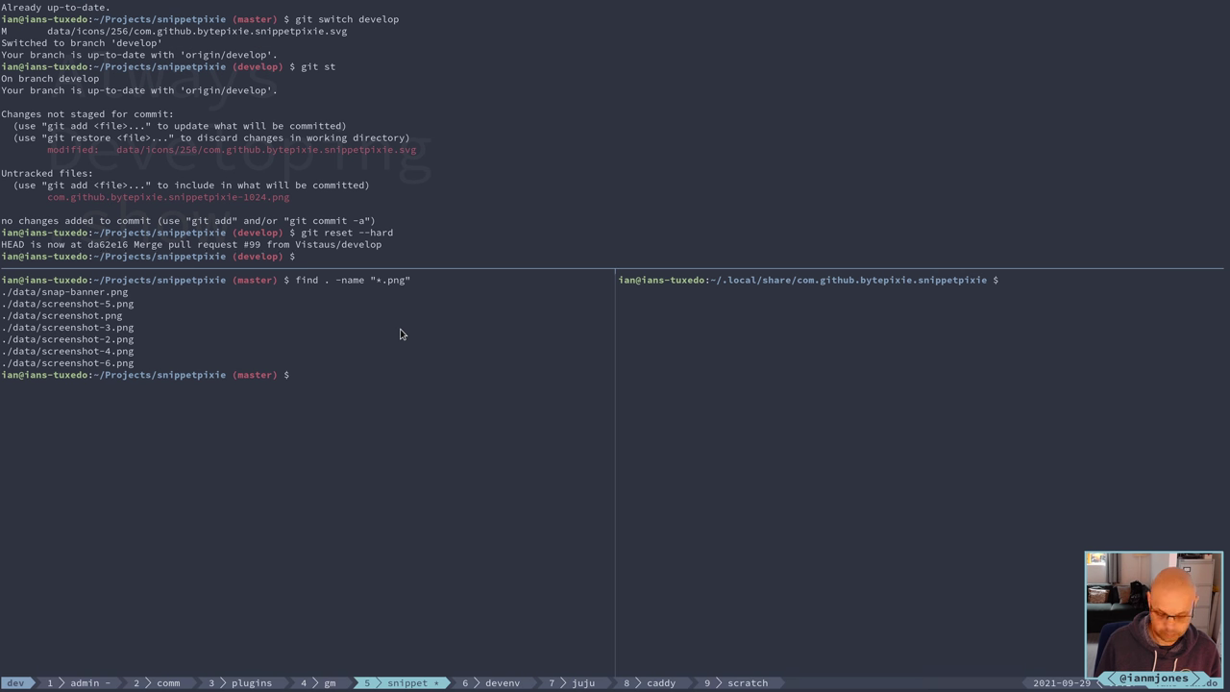
# List all project files in long format with ls -lah and check the Git status for remaining untracked files
pyautogui.write('ls -lah')
pyautogui.press('Return')
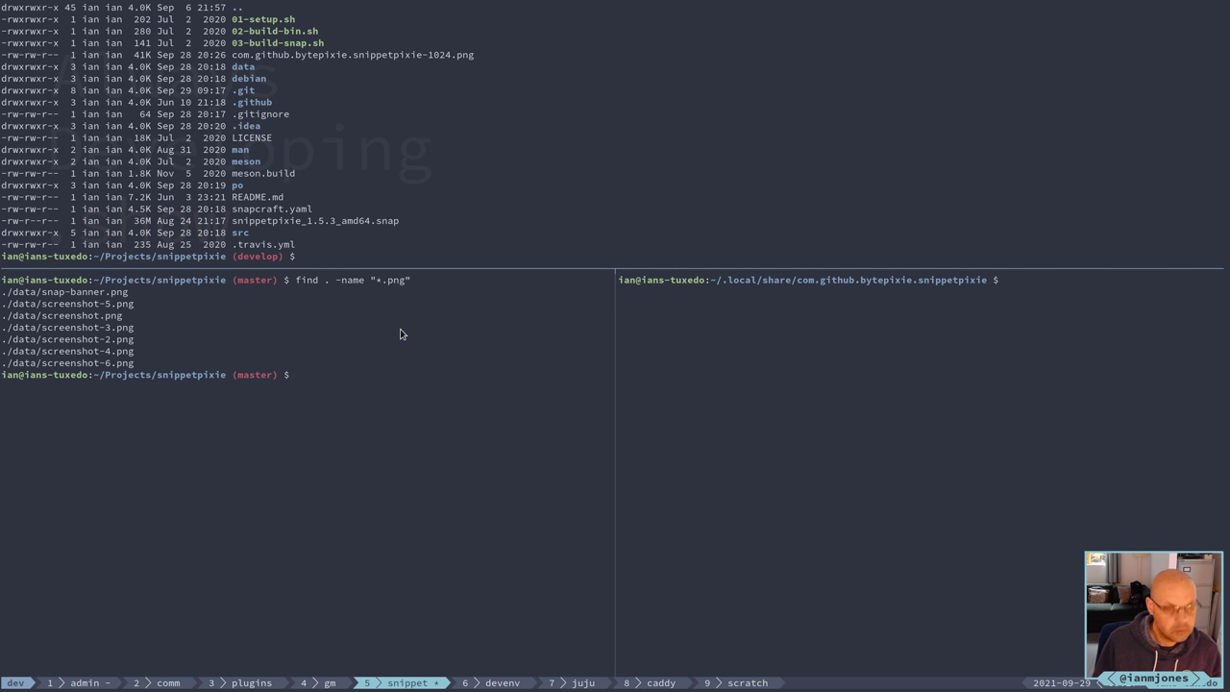
pyautogui.write('git st')
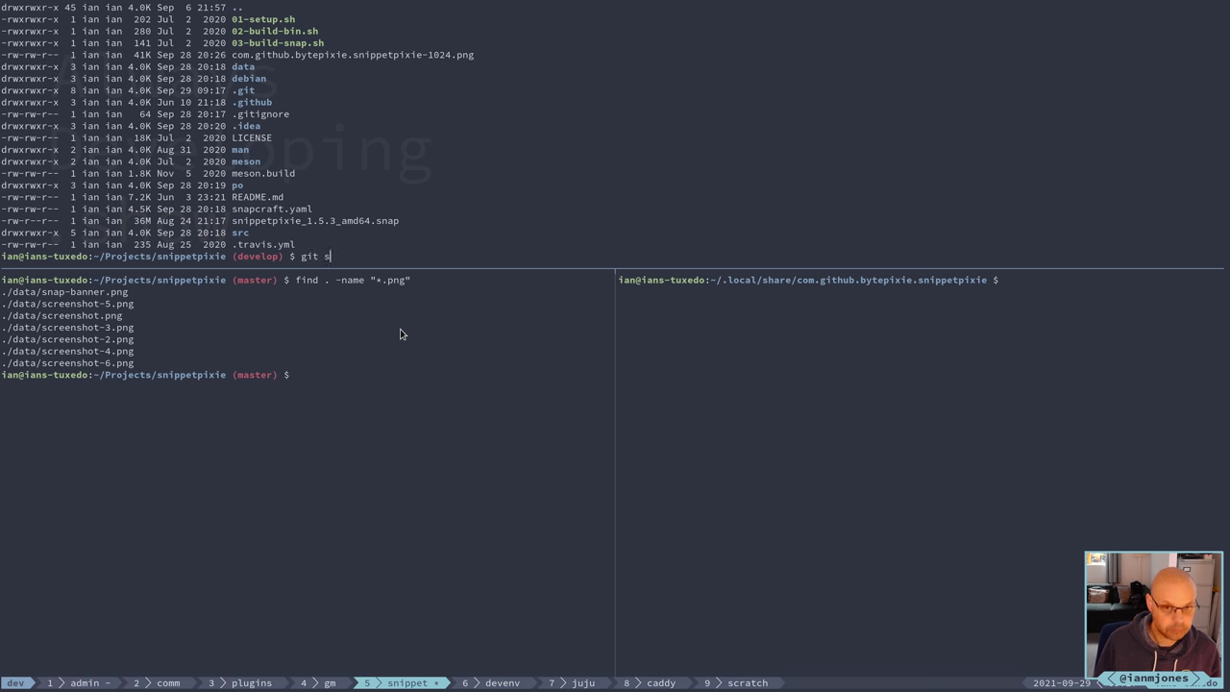
pyautogui.press('Return')
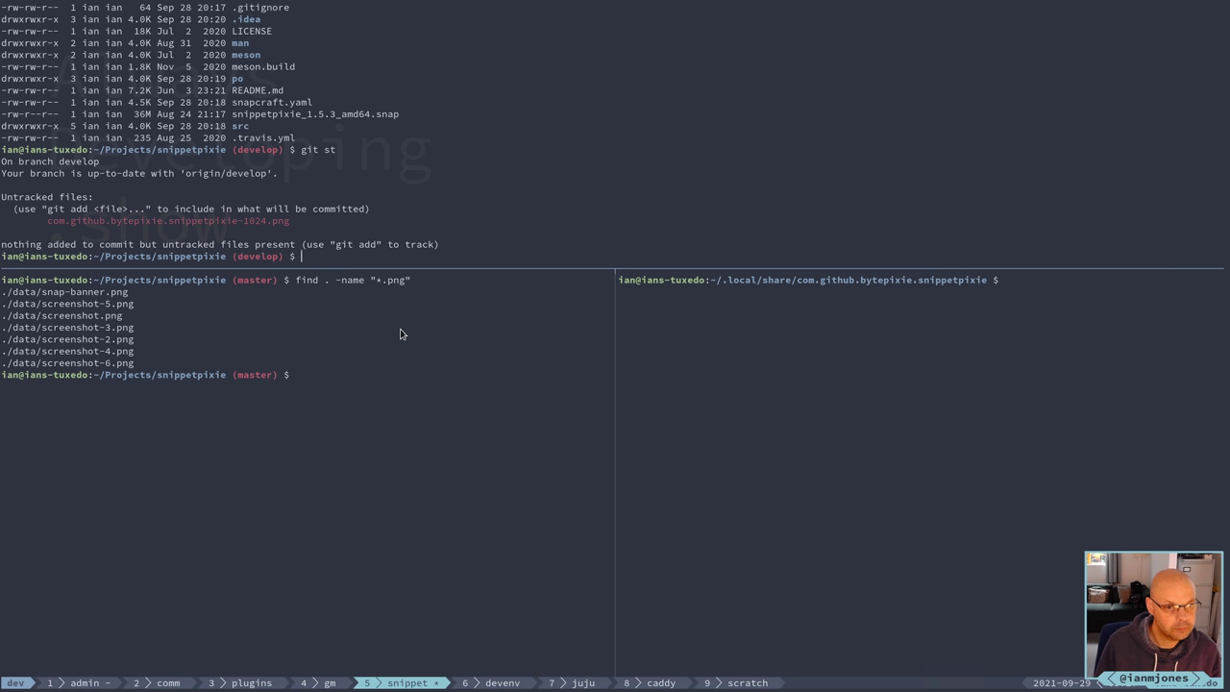
# Delete the untracked file com.github.bytepixie.snippetpixie-1024.png from the project folder
pyautogui.write('rm com')
pyautogui.press('Tab')
pyautogui.press('Return')
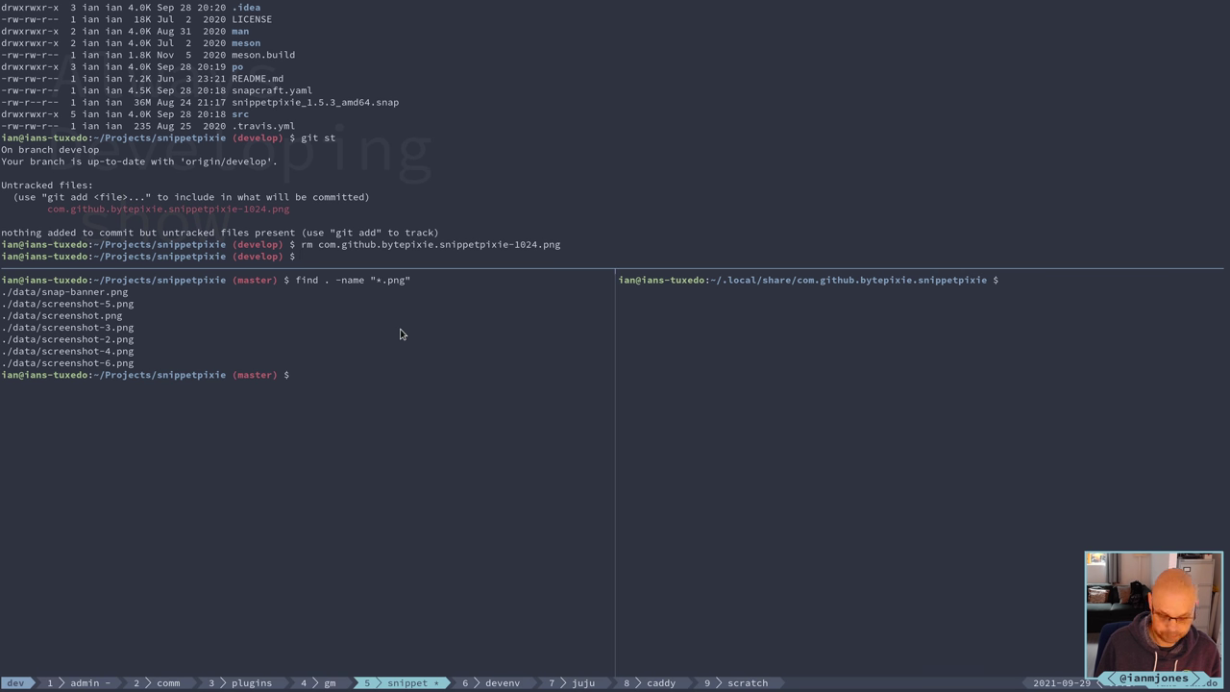
# Verify the cleanup by listing the project folder with ll and running git st
pyautogui.write('ll')
pyautogui.press('Return')
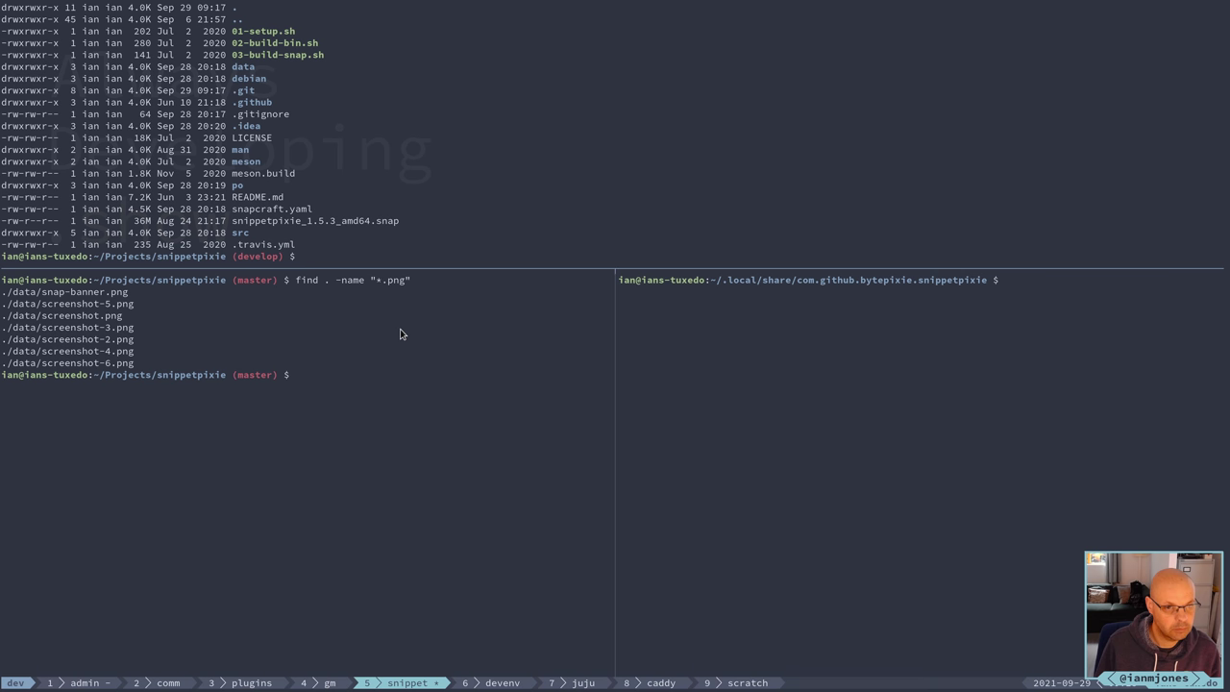
pyautogui.write('git st')
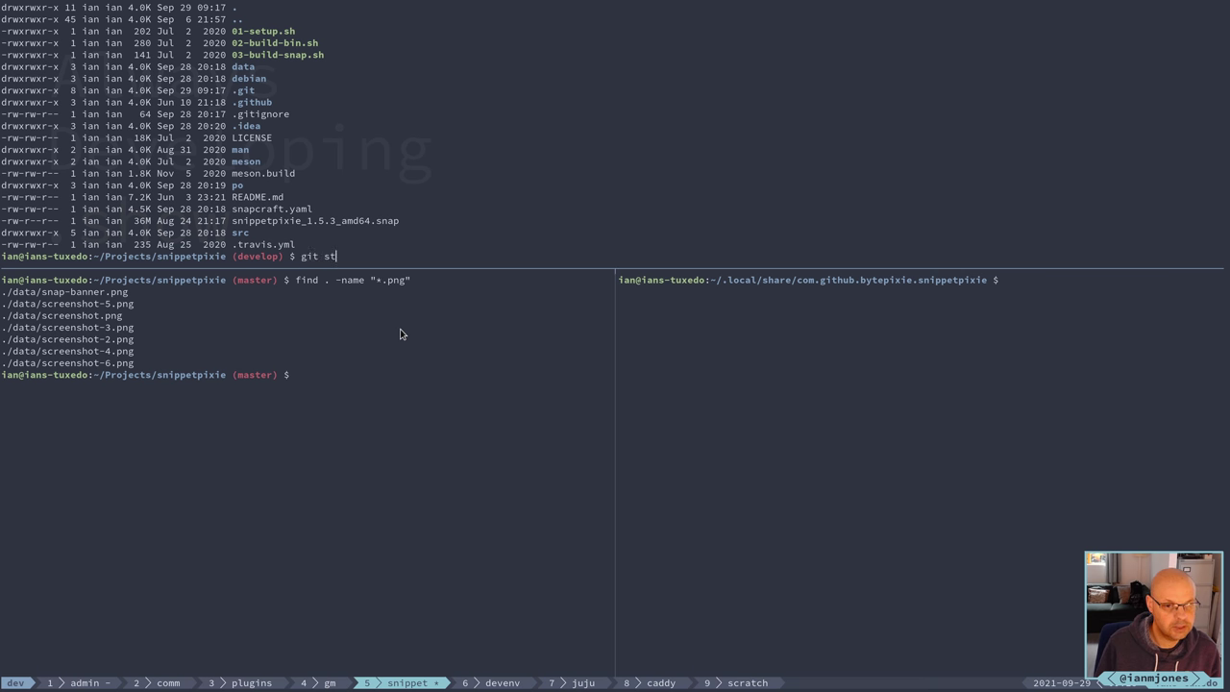
pyautogui.press('Return')
# Fetch the remote updates with git fetch while on the develop branch
pyautogui.write('g')
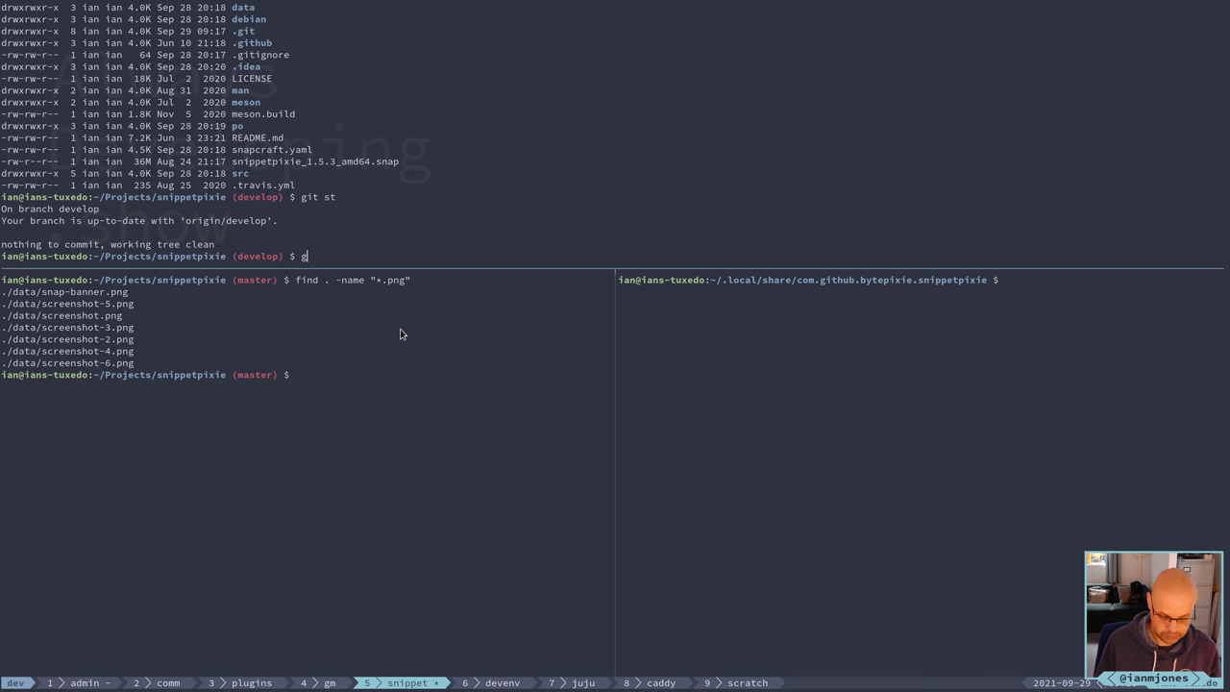
pyautogui.write('it fetch')
pyautogui.press('Return')
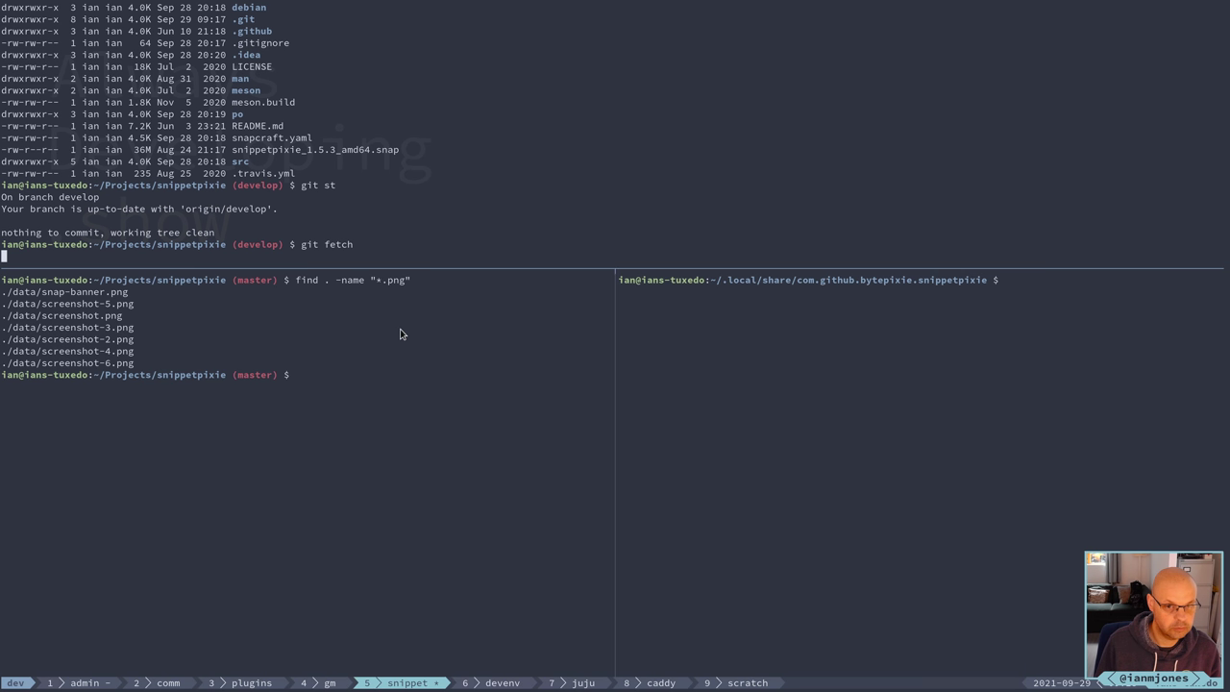